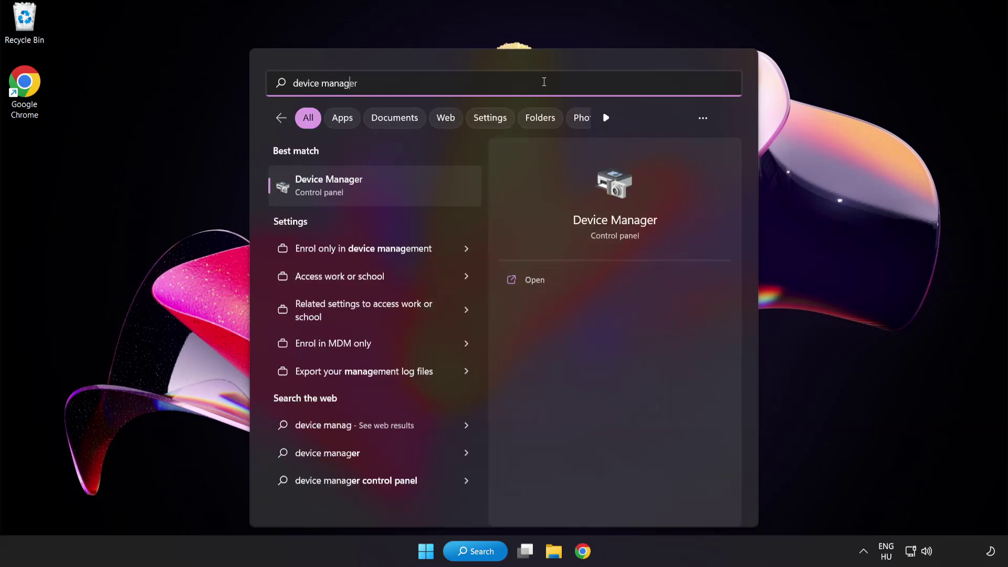
# Open Device Manager through a search for "device manager" and expand the Display adapters category.
pyautogui.write('er')
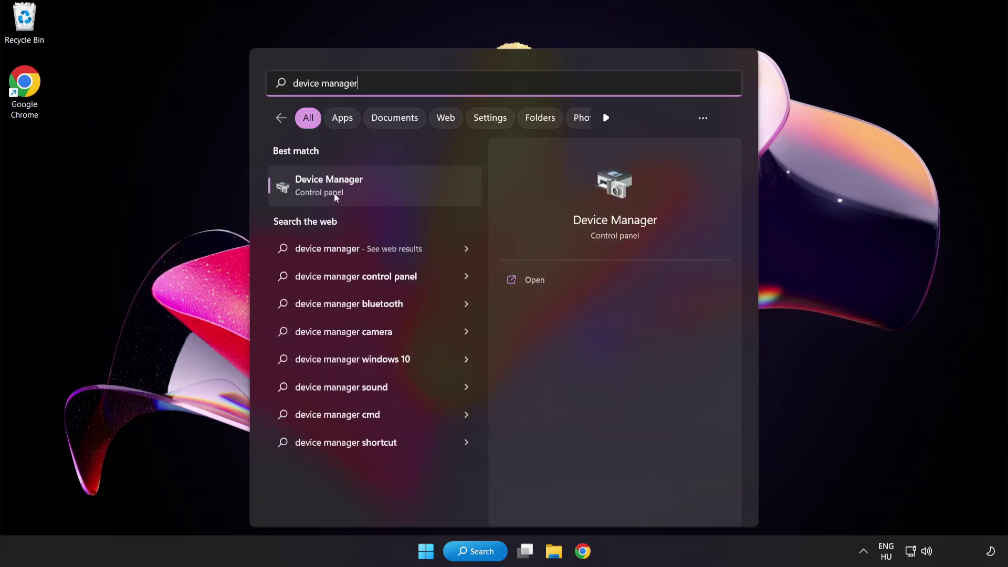
pyautogui.click(403, 189)
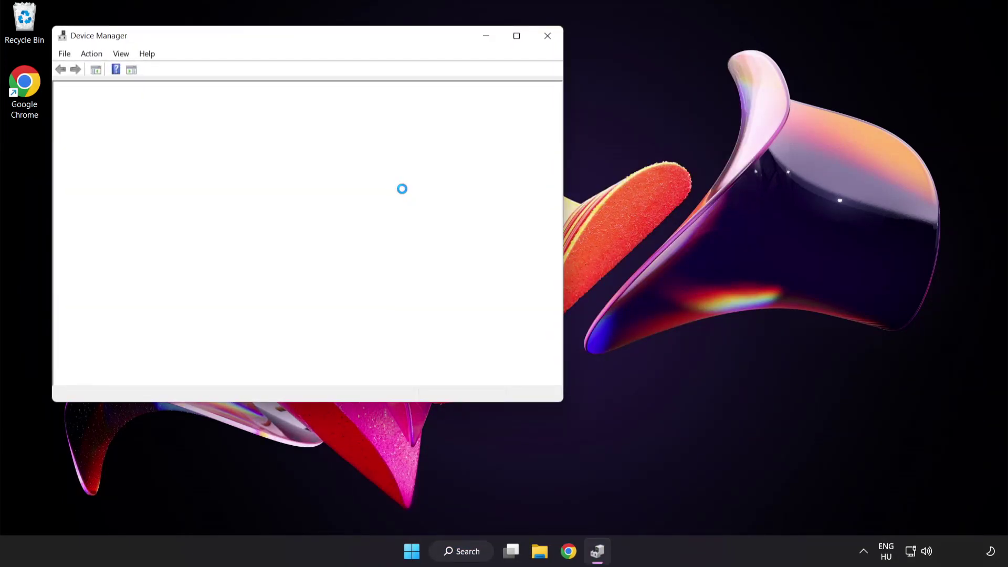
pyautogui.moveTo(325, 41); pyautogui.dragTo(492, 105)
pyautogui.click(269, 213)
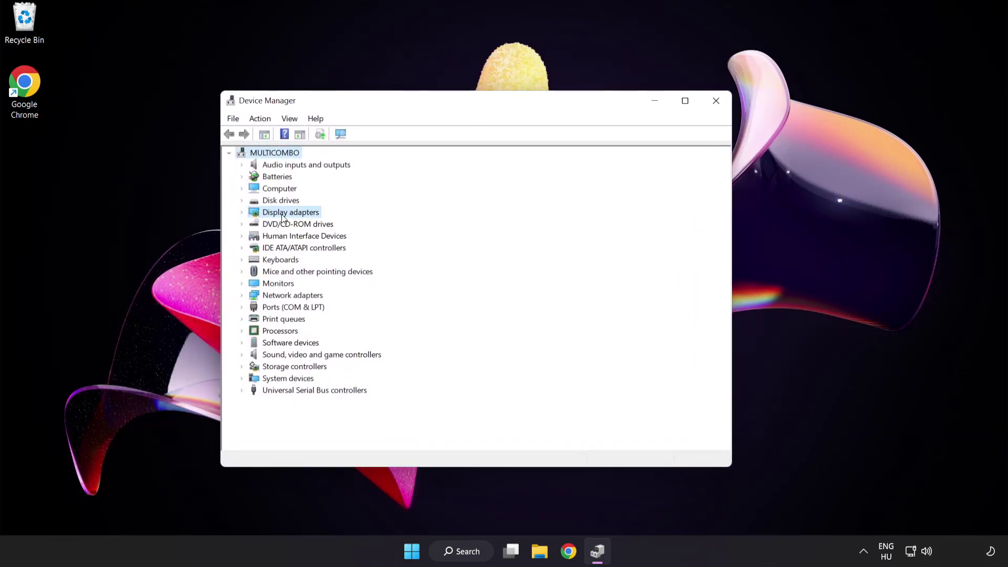
pyautogui.click(242, 214)
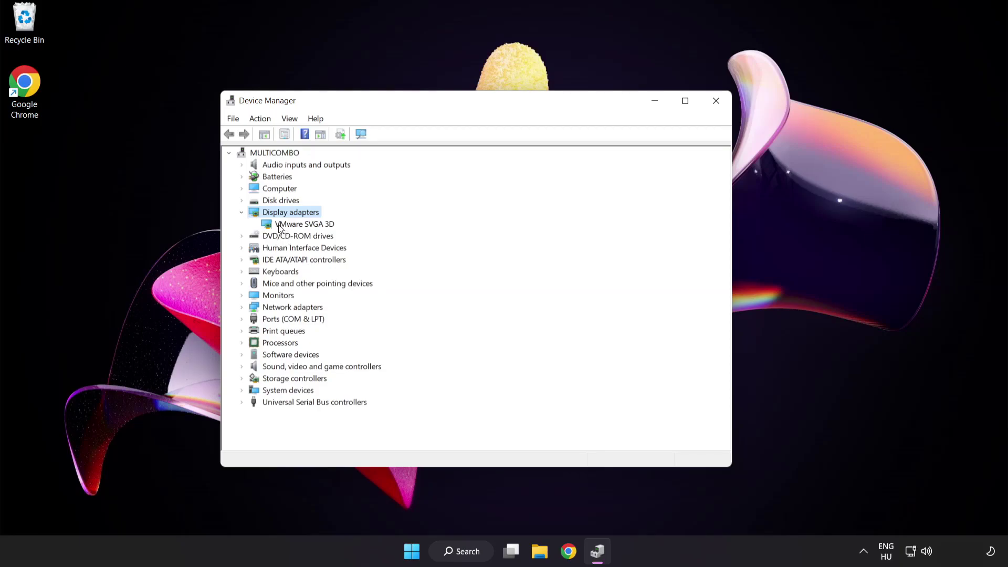
# Run an automatic driver update search for the VMware SVGA 3D display adapter and close Device Manager.
pyautogui.click(256, 226)
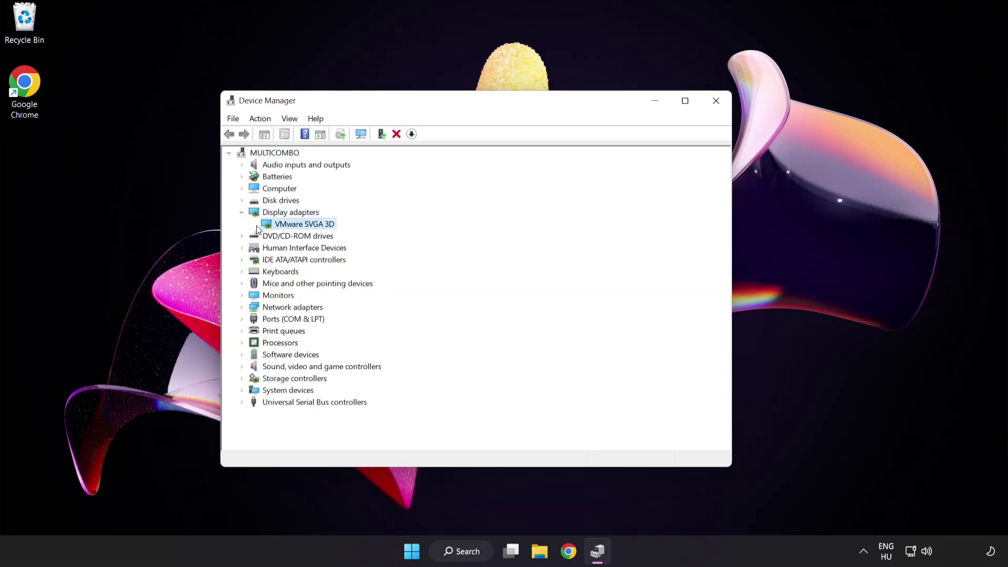
pyautogui.rightClick(297, 225)
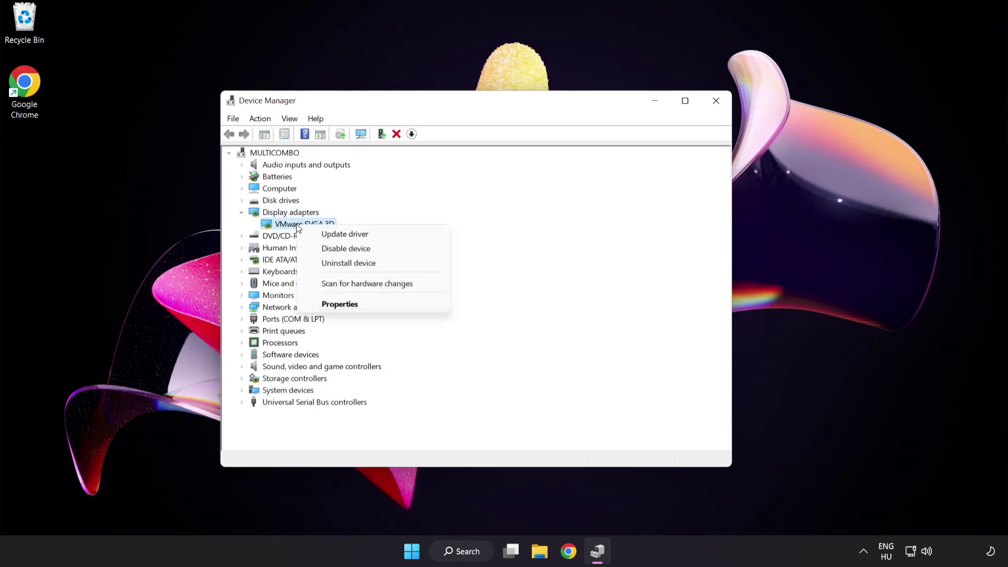
pyautogui.click(391, 235)
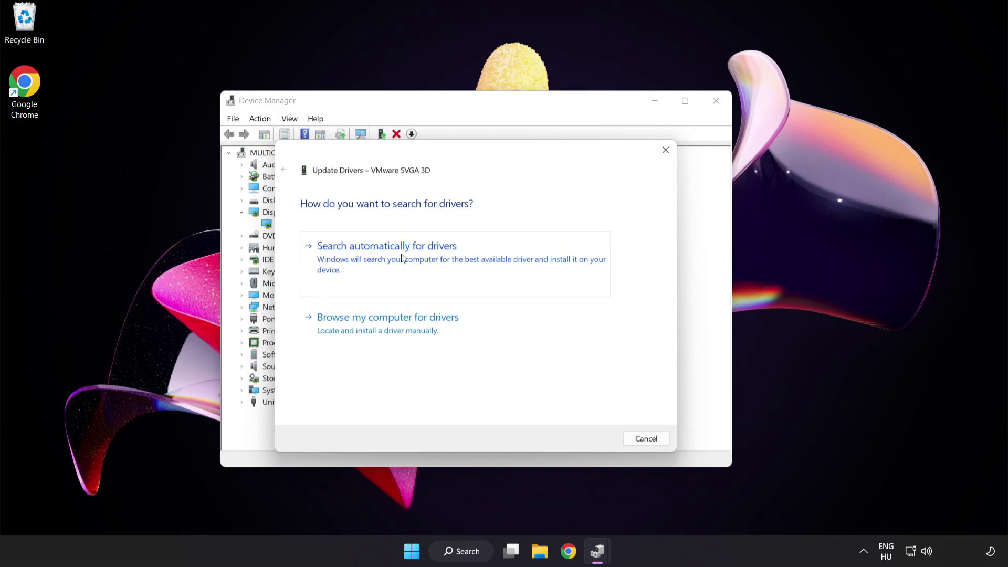
pyautogui.click(439, 257)
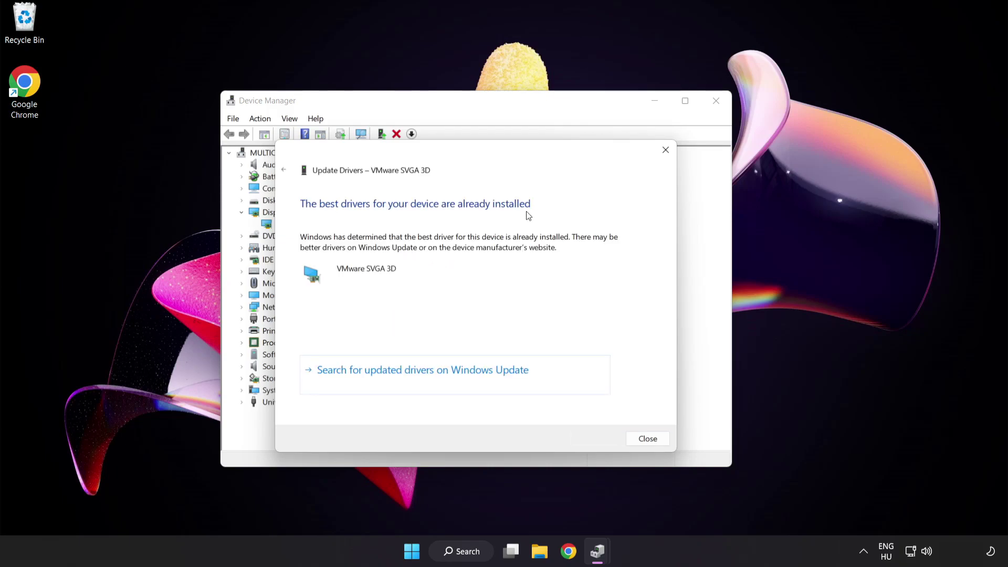
pyautogui.click(645, 440)
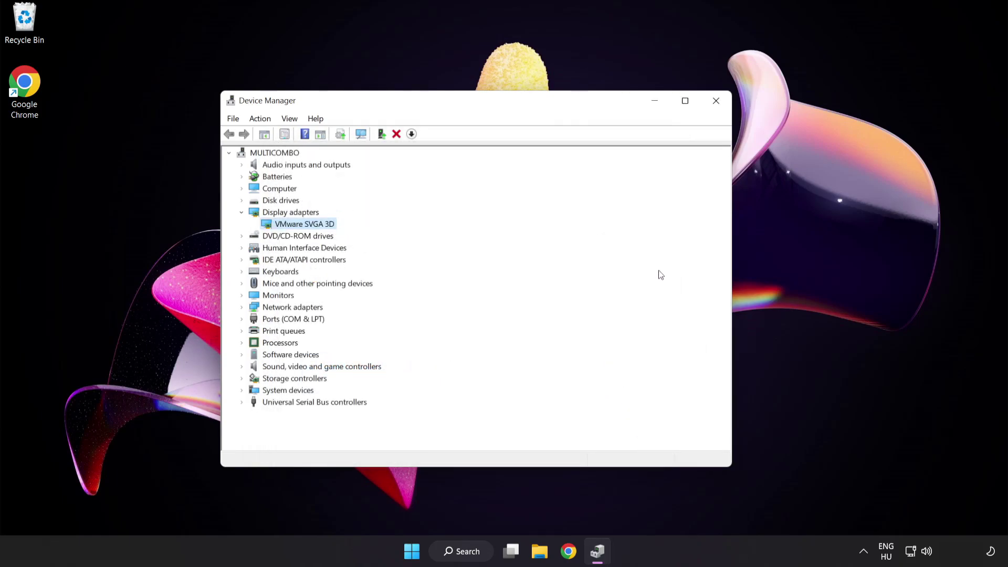
pyautogui.click(718, 105)
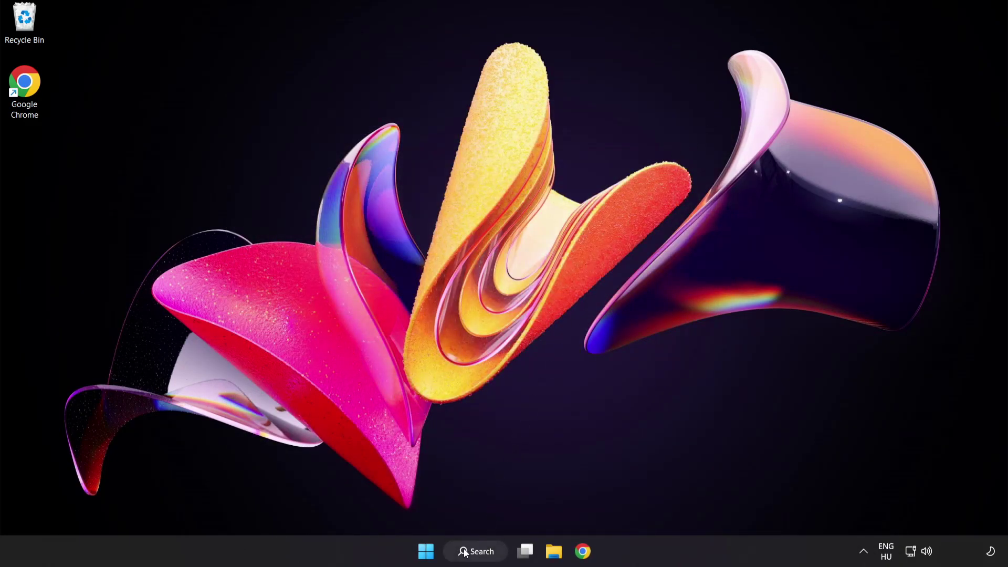
# Find the Windows Update settings by searching for "update", check for updates, and close Settings.
pyautogui.click(482, 551)
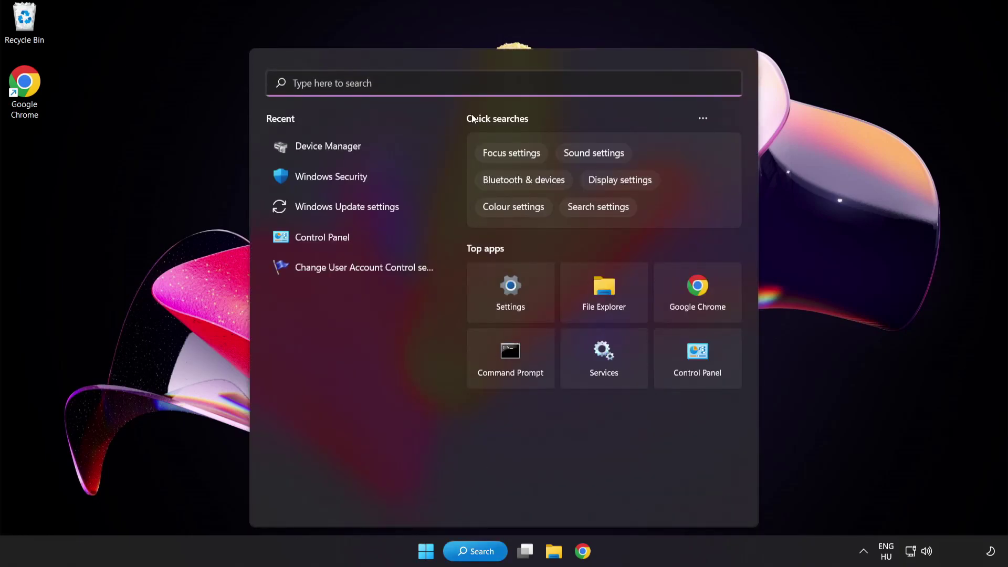
pyautogui.write('update')
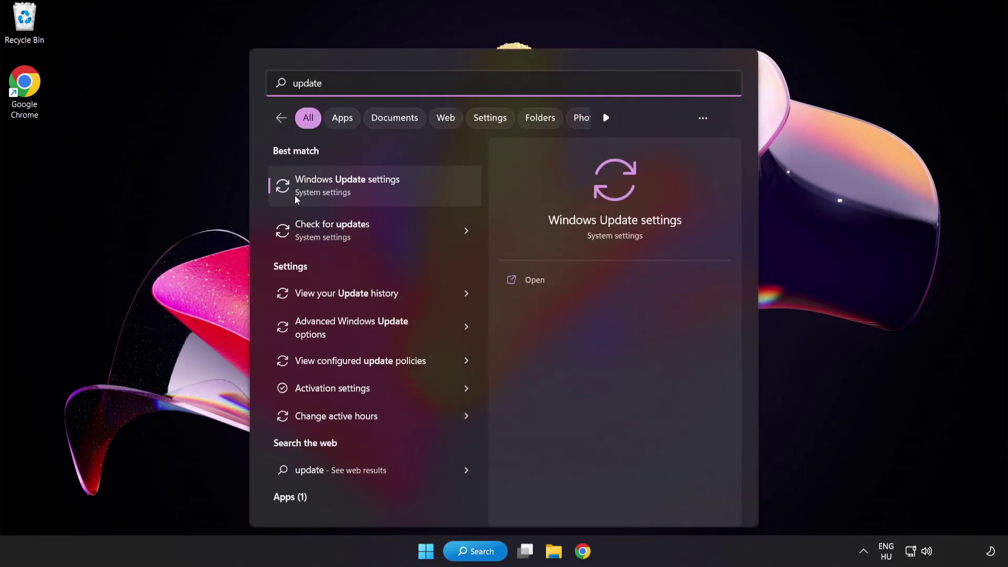
pyautogui.click(385, 195)
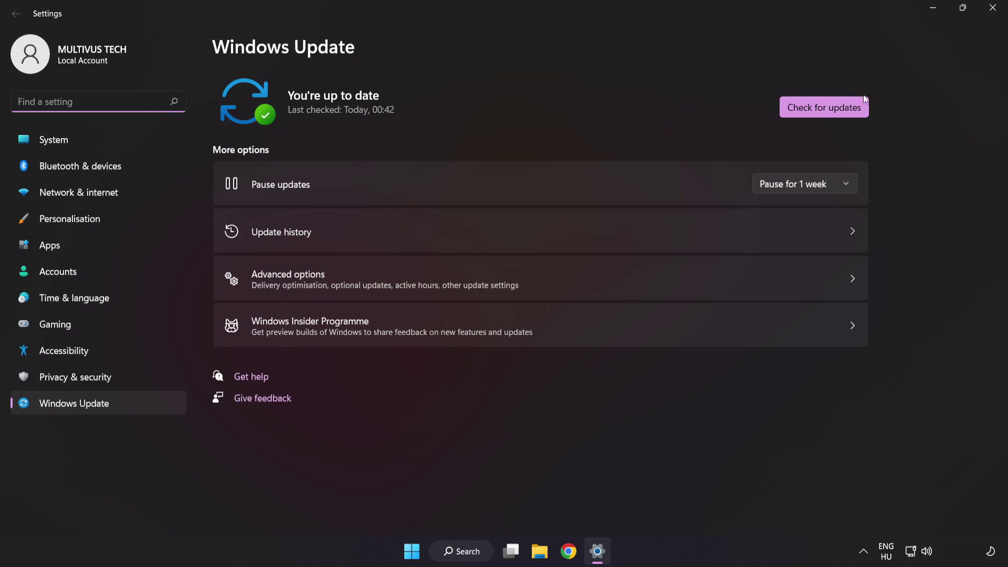
pyautogui.click(822, 115)
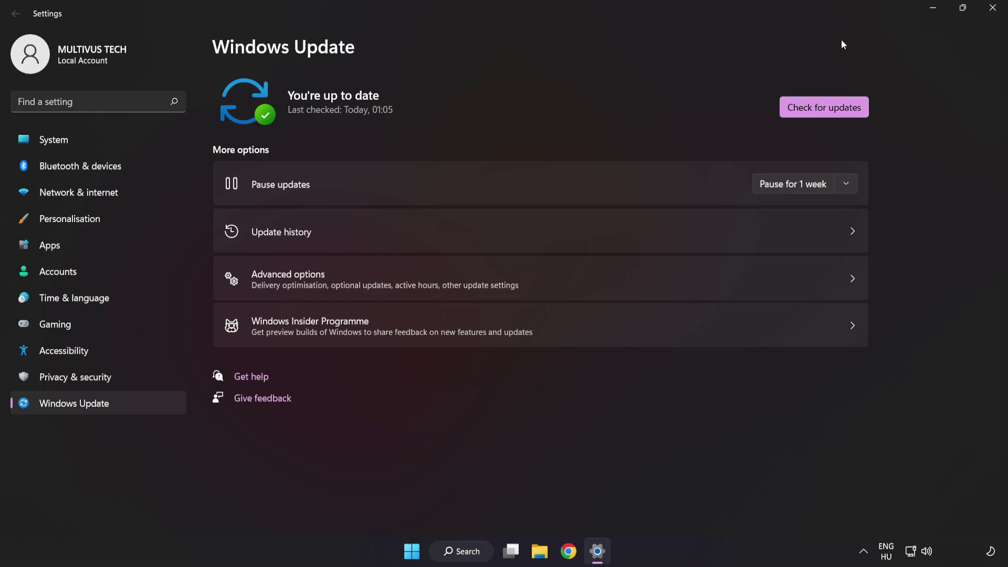
pyautogui.click(991, 8)
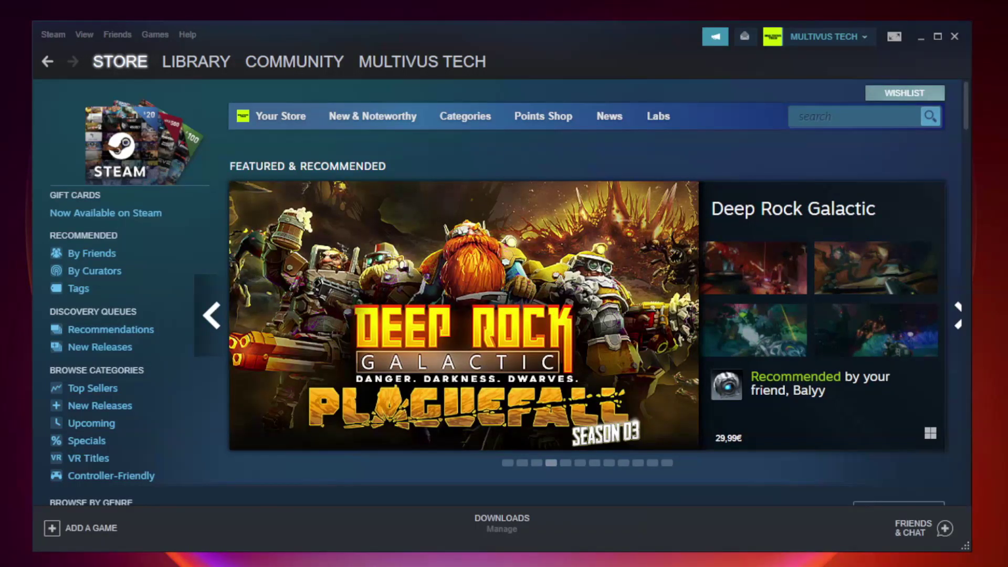
# In the Steam library, verify the integrity of the local files of the favorite game "YOUR NOT WORKING GAME".
pyautogui.moveTo(197, 62)
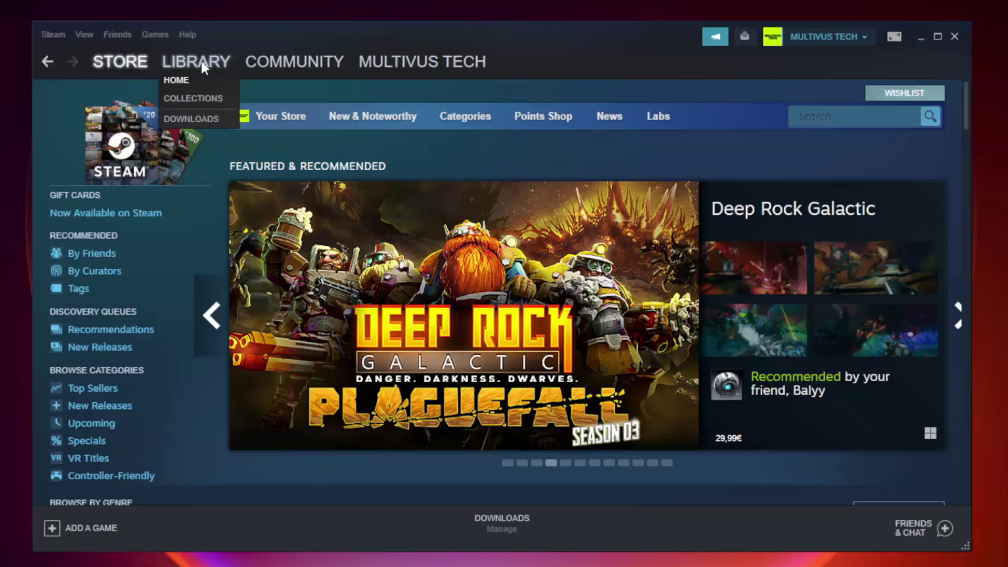
pyautogui.click(204, 67)
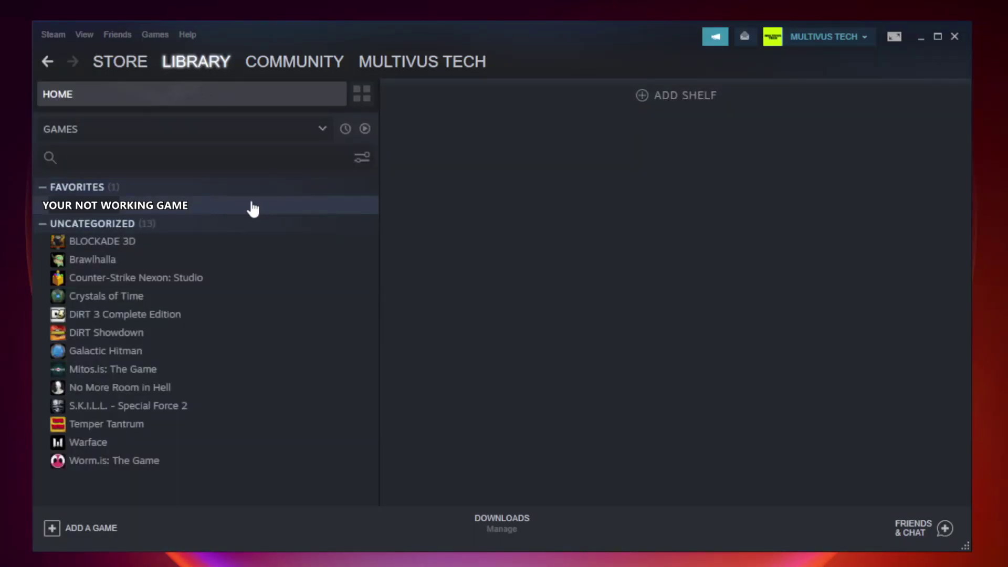
pyautogui.rightClick(218, 209)
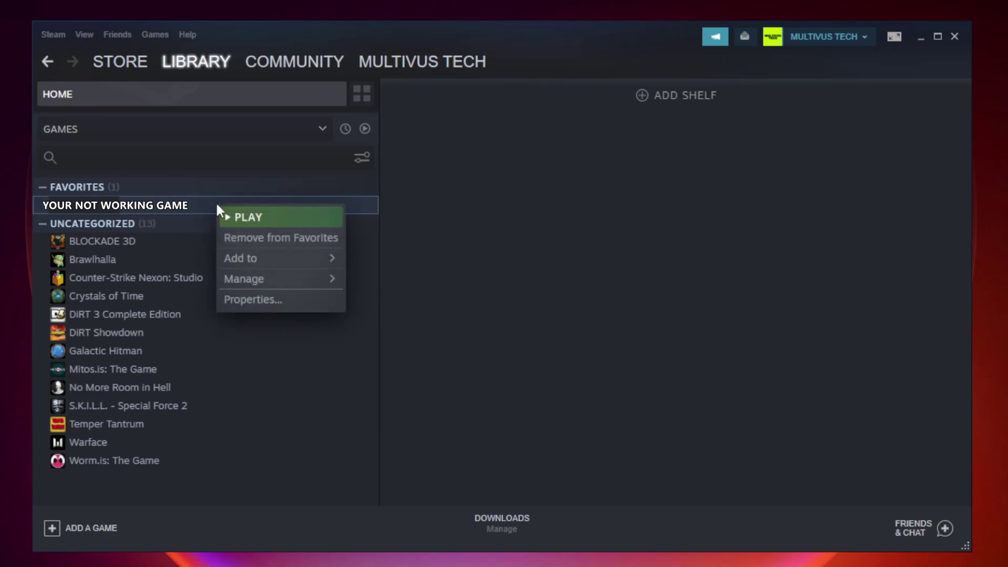
pyautogui.click(278, 298)
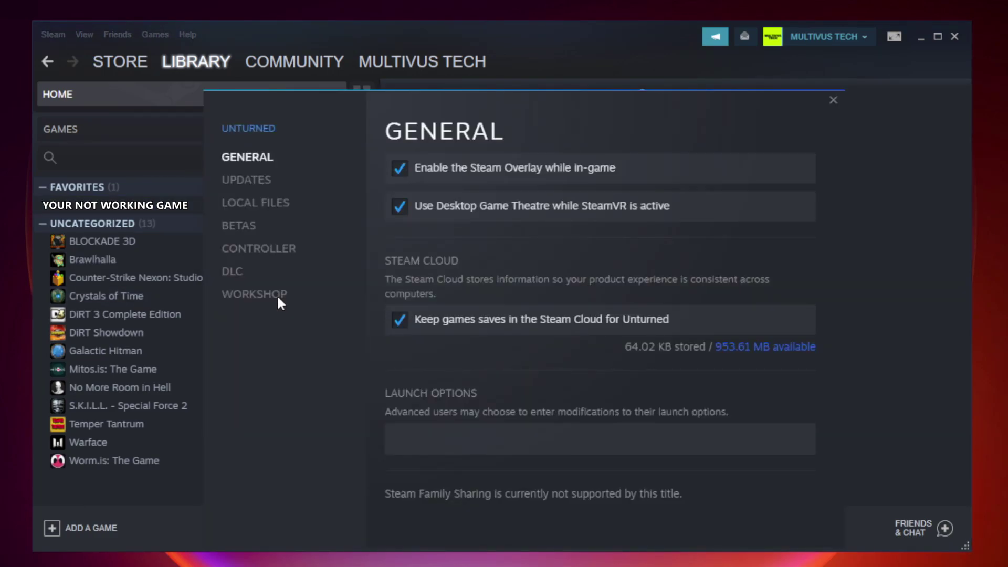
pyautogui.click(269, 212)
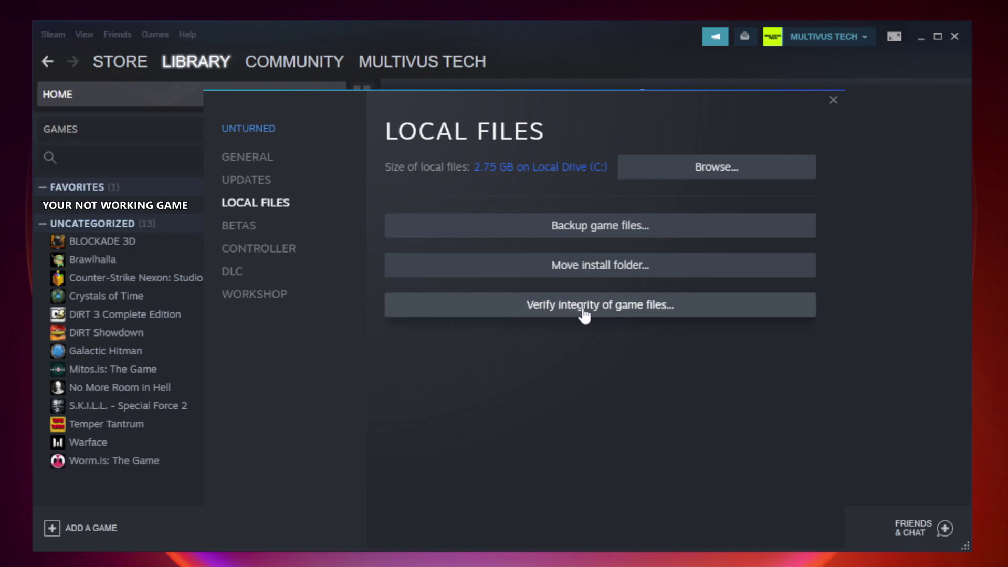
pyautogui.click(611, 311)
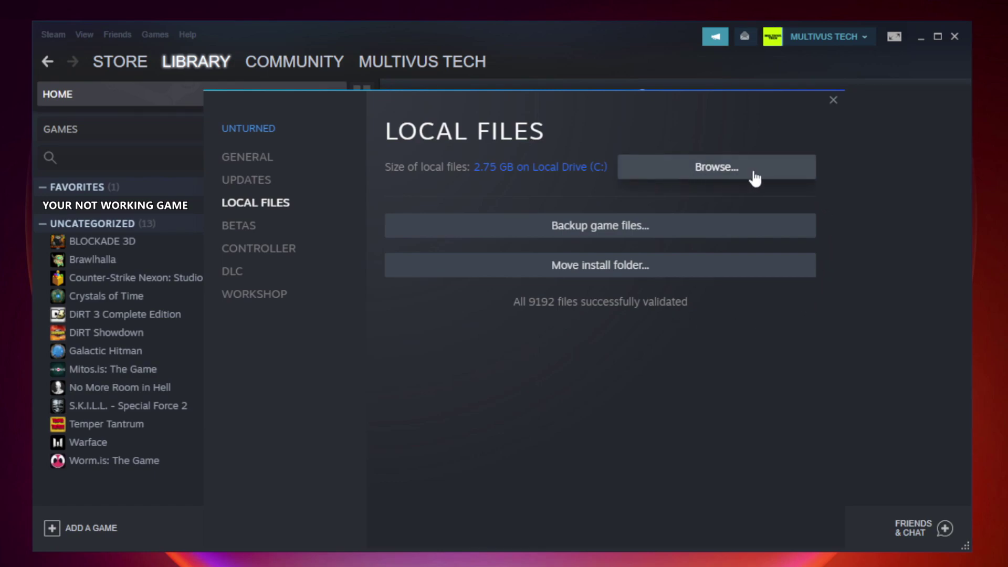
# Browse to the game's install folder and open the properties of the YOUR NOT WORKING GAME shortcut.
pyautogui.click(720, 176)
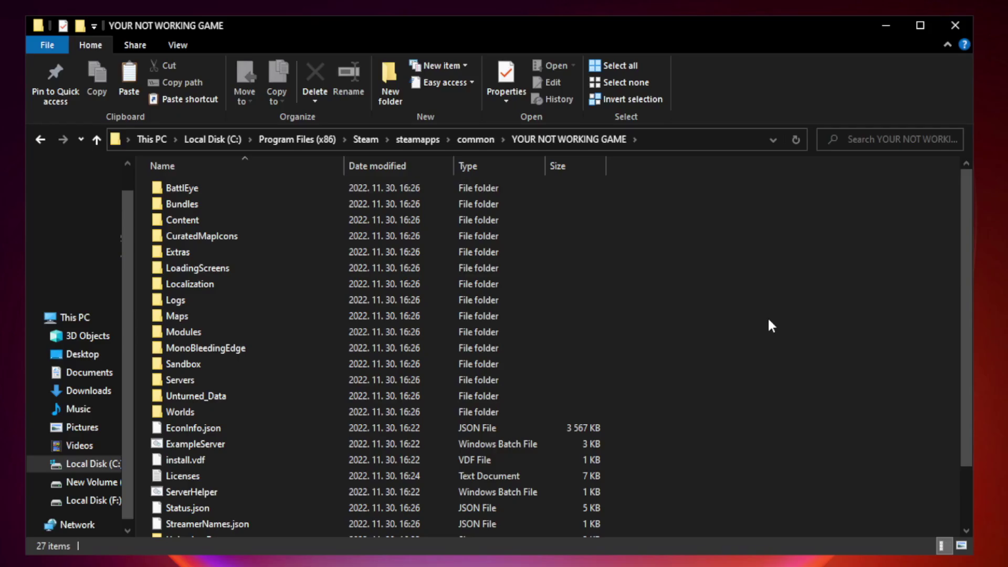
pyautogui.moveTo(967, 275); pyautogui.dragTo(968, 362)
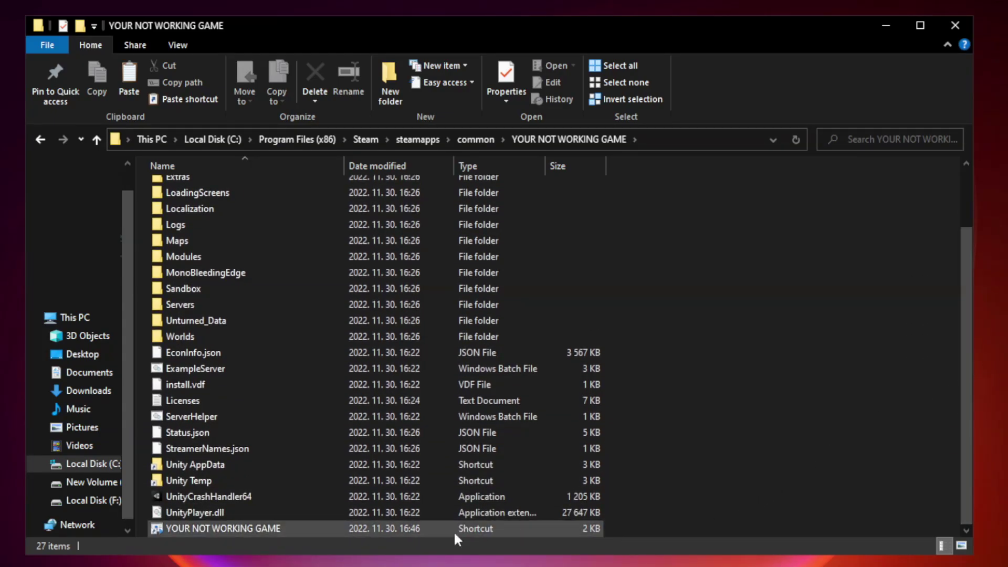
pyautogui.click(401, 529)
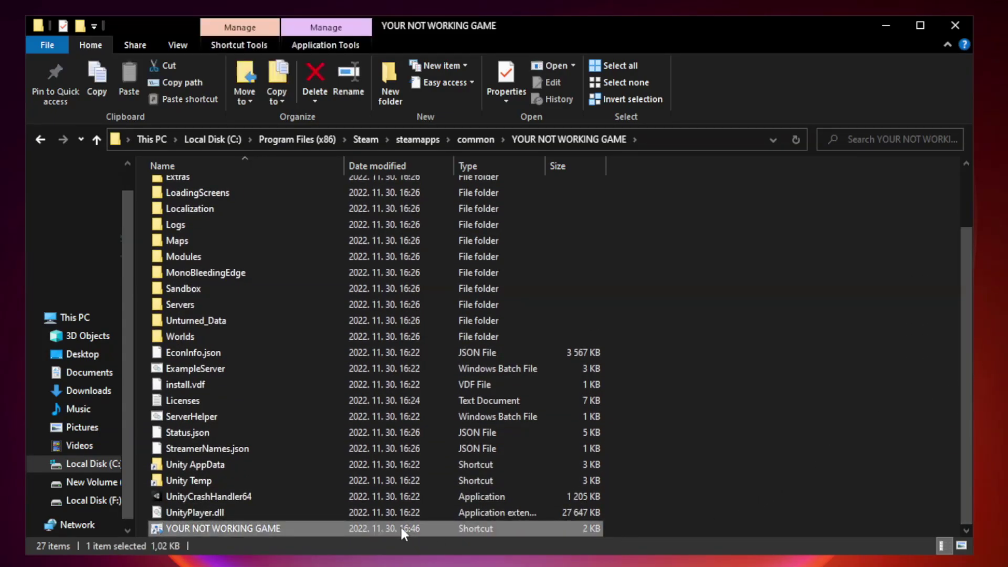
pyautogui.rightClick(342, 529)
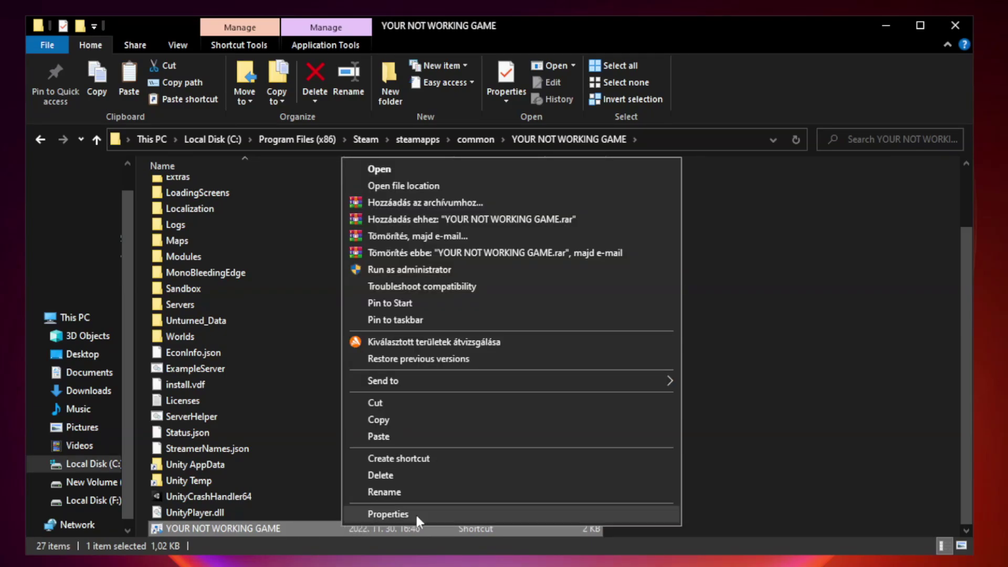
pyautogui.click(508, 516)
pyautogui.moveTo(501, 277); pyautogui.dragTo(500, 115)
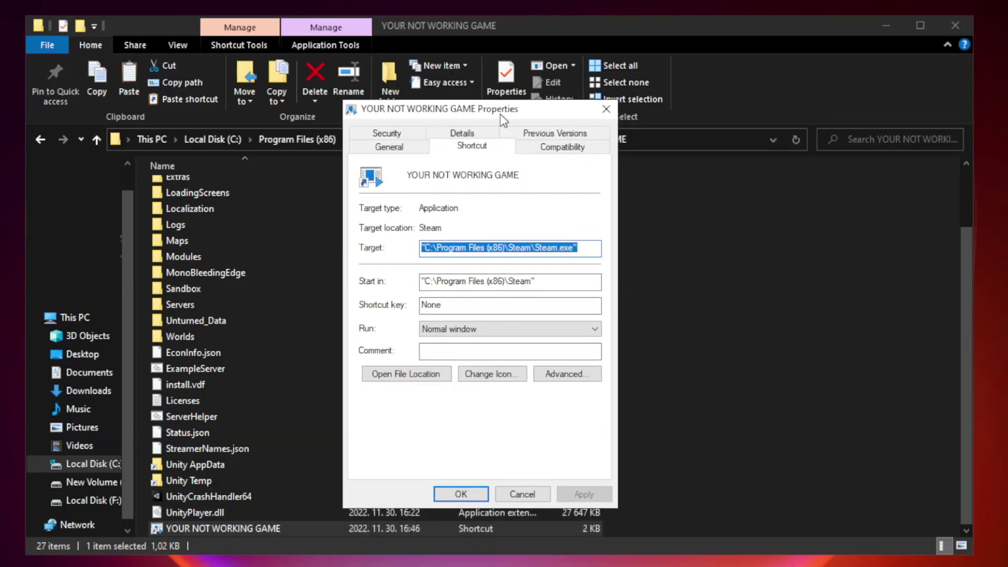
# Apply Windows 8 compatibility mode, disabled fullscreen optimizations and running as administrator to the game shortcut, and close the folder.
pyautogui.click(561, 152)
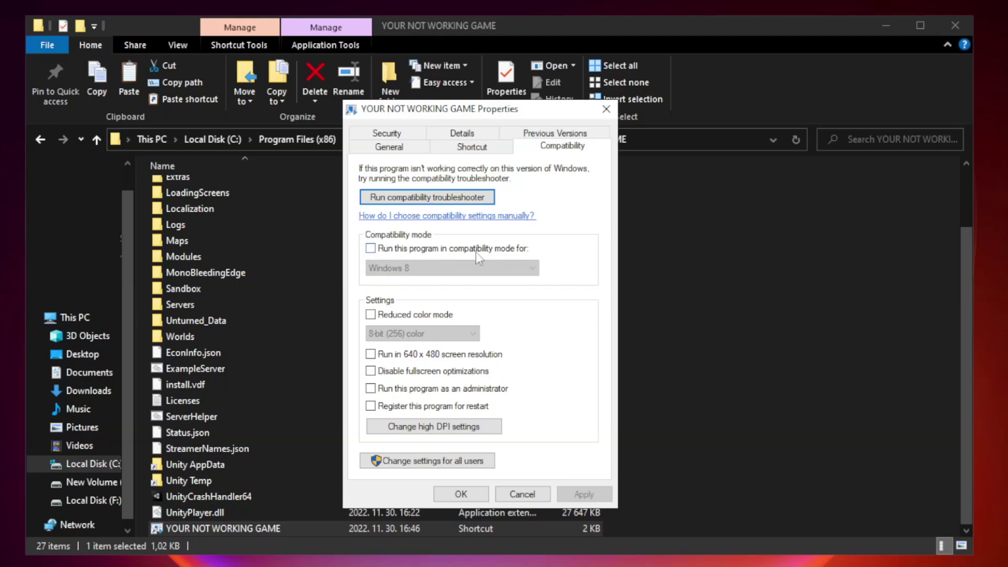
pyautogui.click(401, 251)
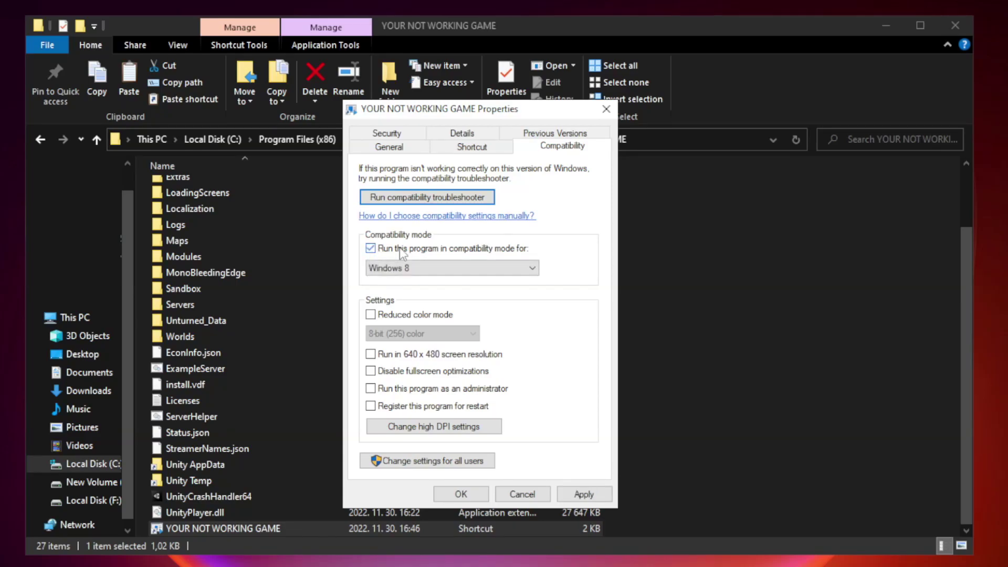
pyautogui.click(450, 268)
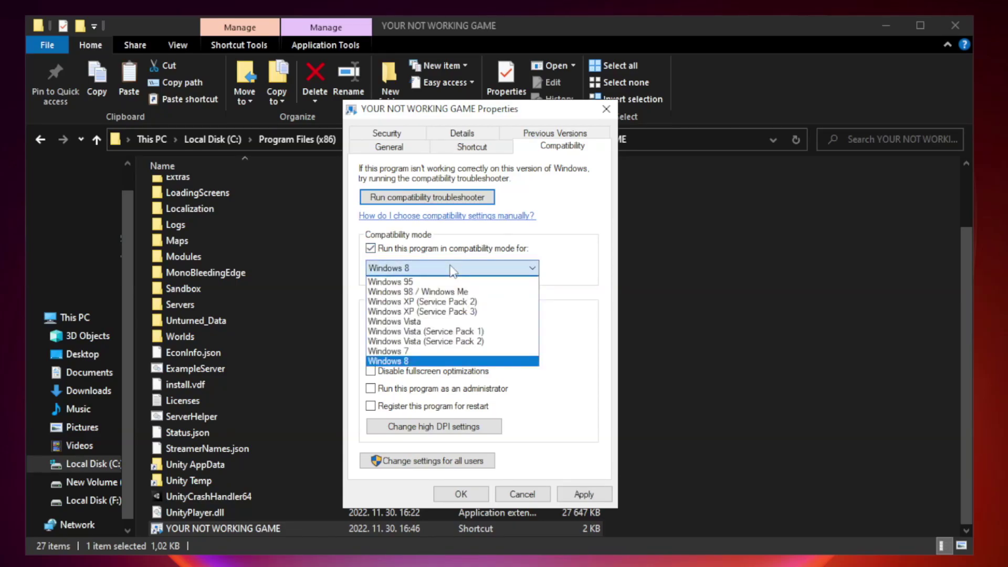
pyautogui.click(426, 361)
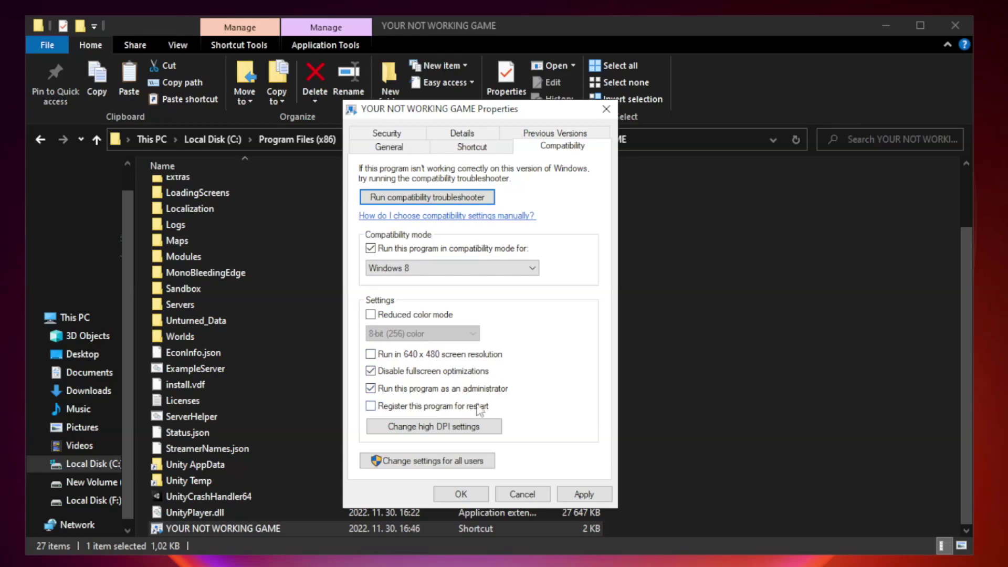
pyautogui.click(589, 495)
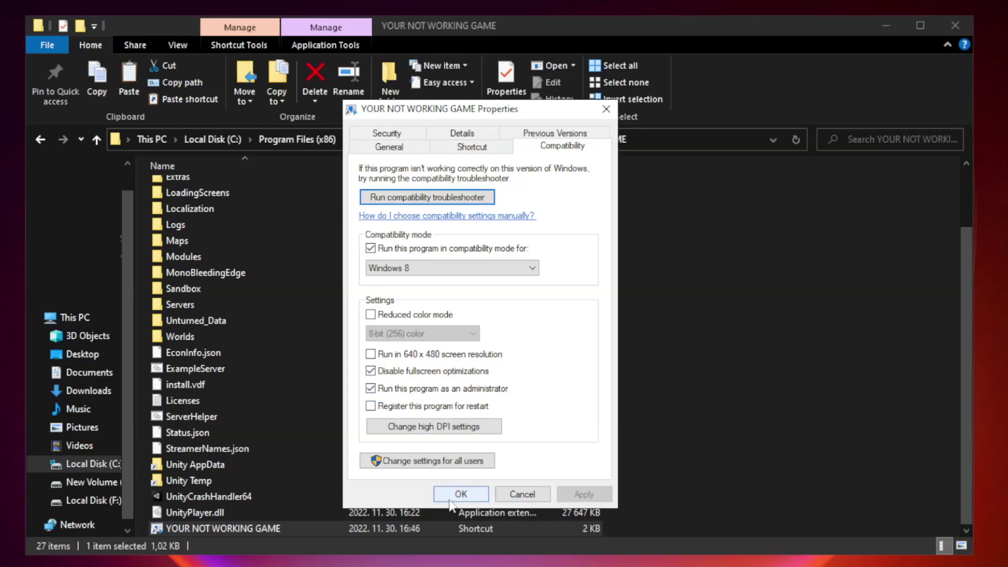
pyautogui.click(460, 495)
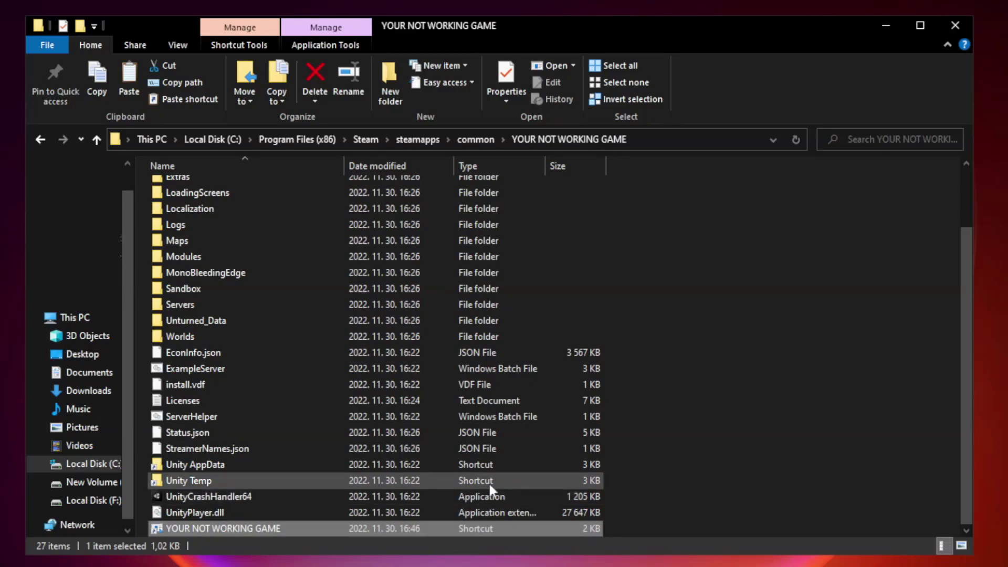
pyautogui.click(955, 27)
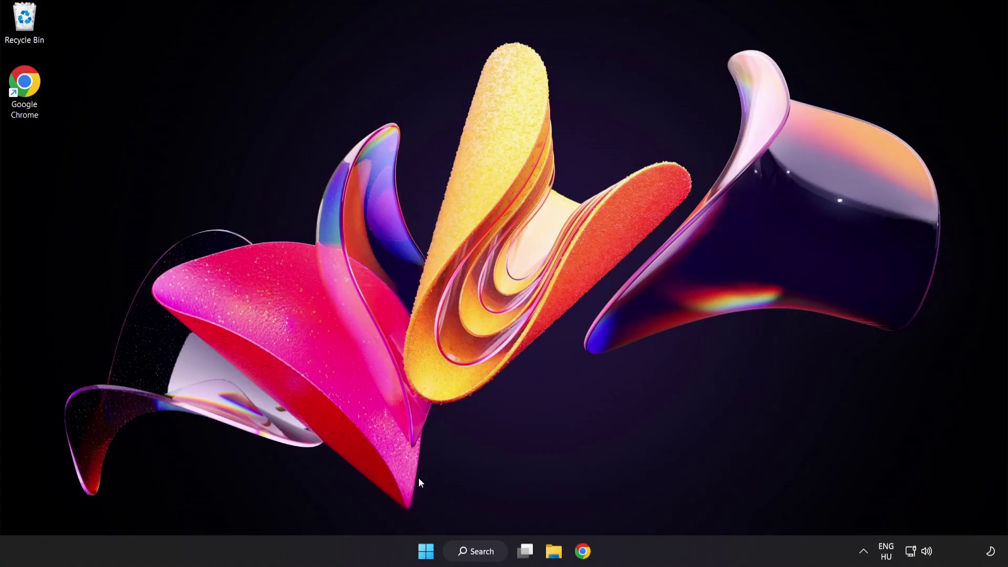
# In Task Manager, disable the startup apps Cortana, Phone Link, Terminal and Windows Security notification icon, and close the window.
pyautogui.rightClick(427, 551)
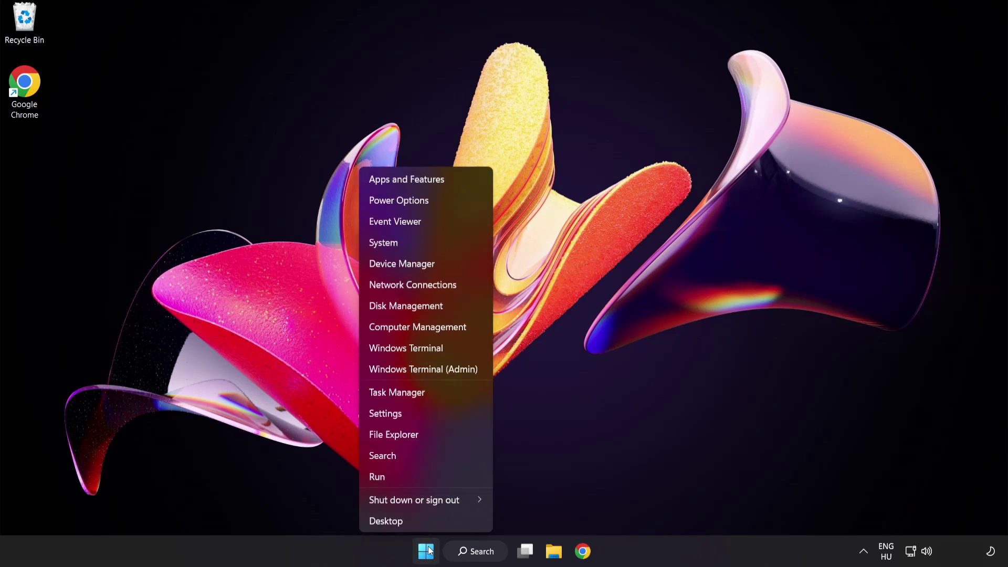
pyautogui.click(436, 394)
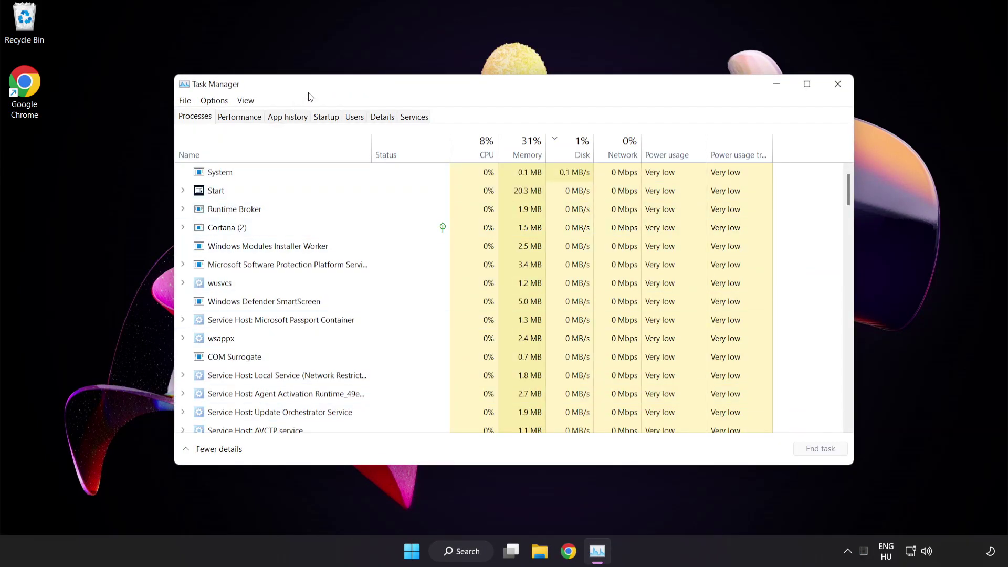
pyautogui.click(333, 118)
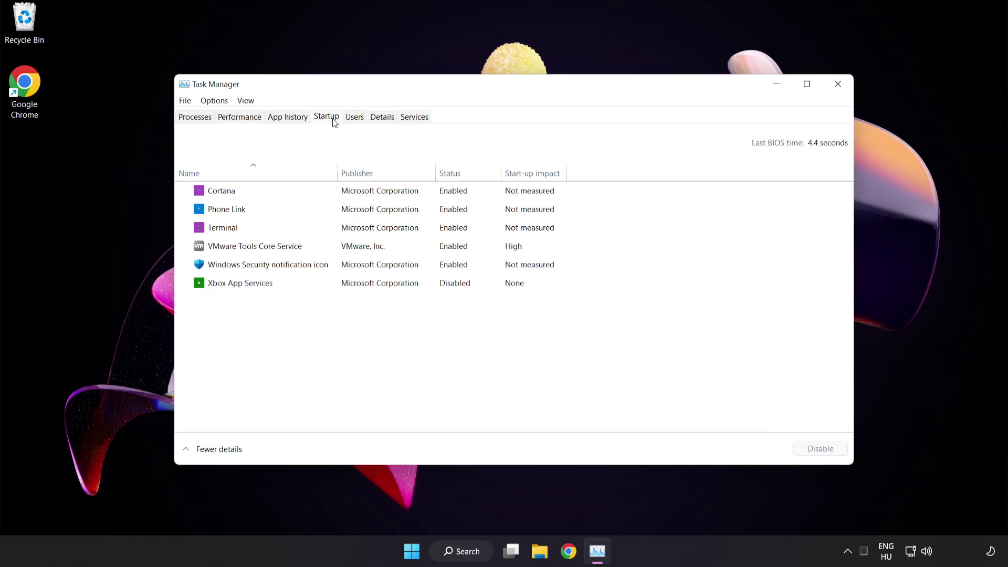
pyautogui.click(334, 195)
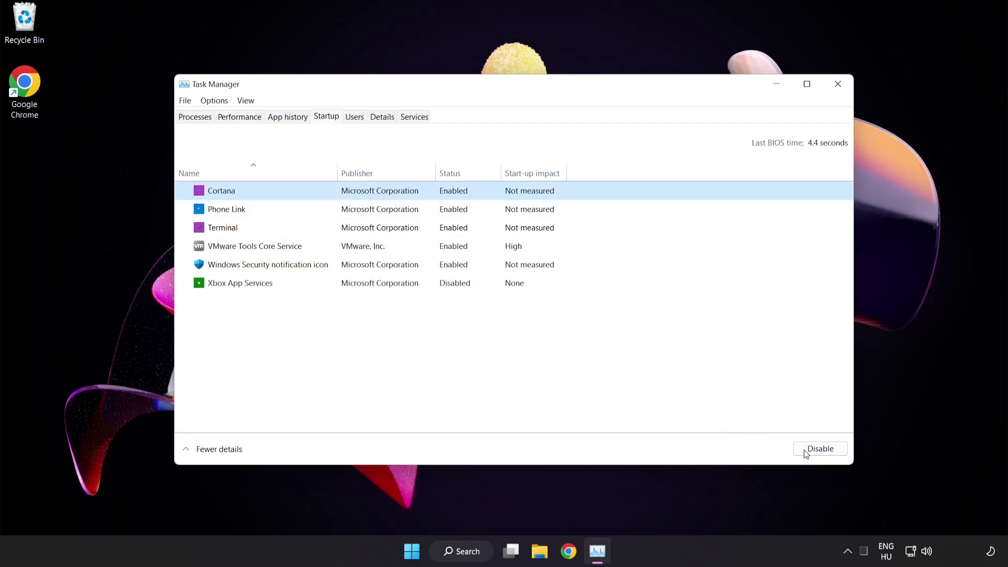
pyautogui.click(826, 456)
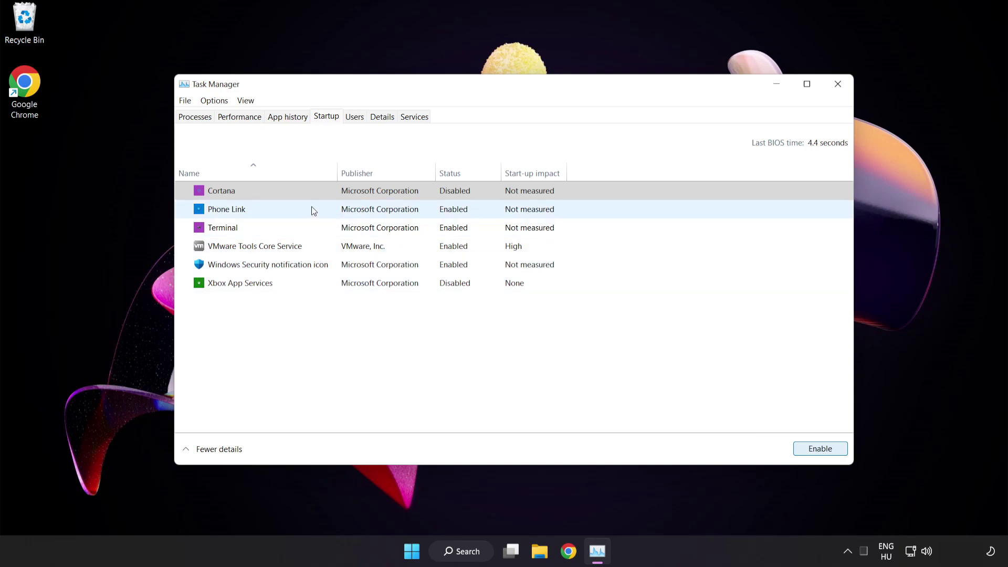
pyautogui.click(317, 213)
pyautogui.click(816, 454)
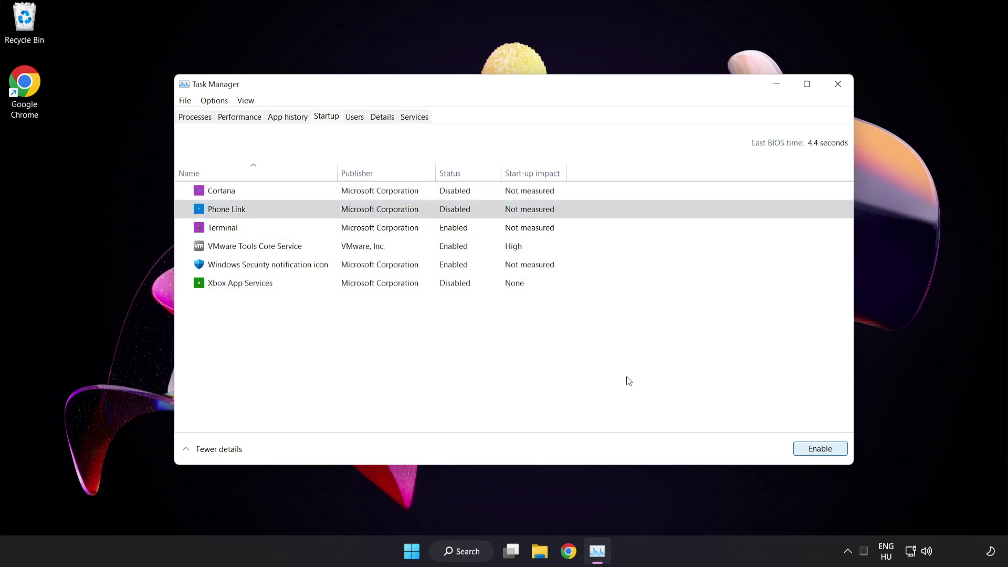
pyautogui.click(322, 235)
pyautogui.click(809, 449)
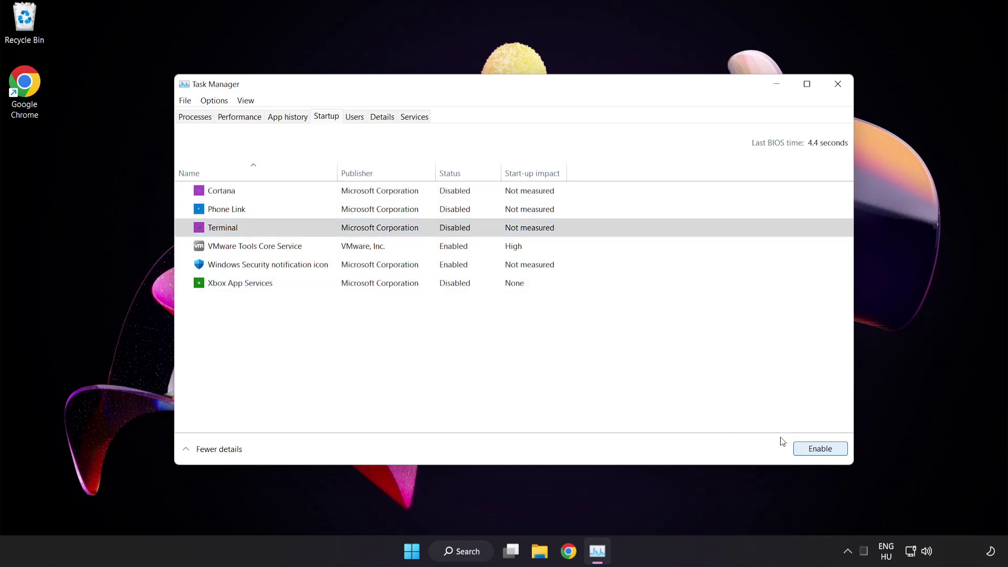
pyautogui.click(348, 269)
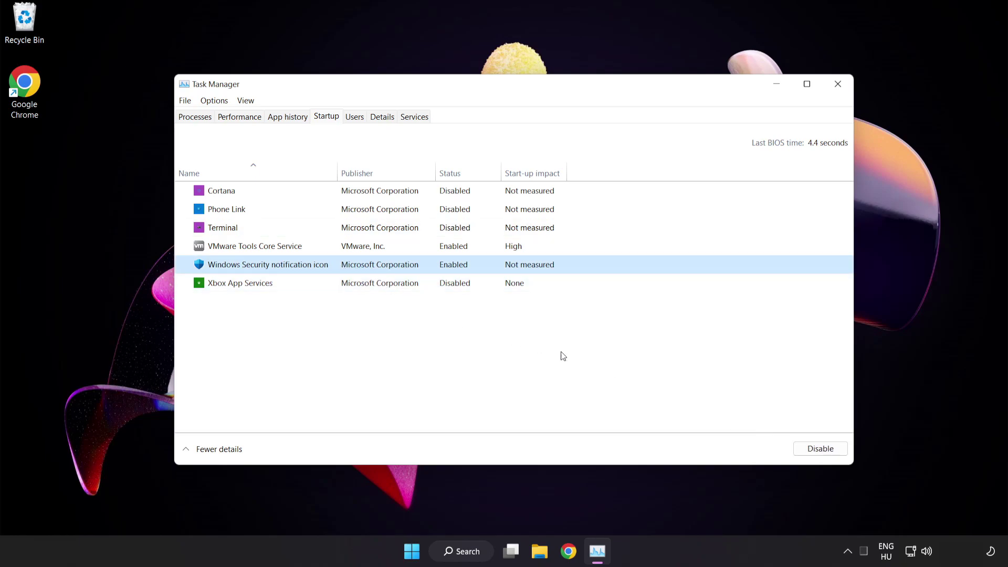
pyautogui.click(811, 451)
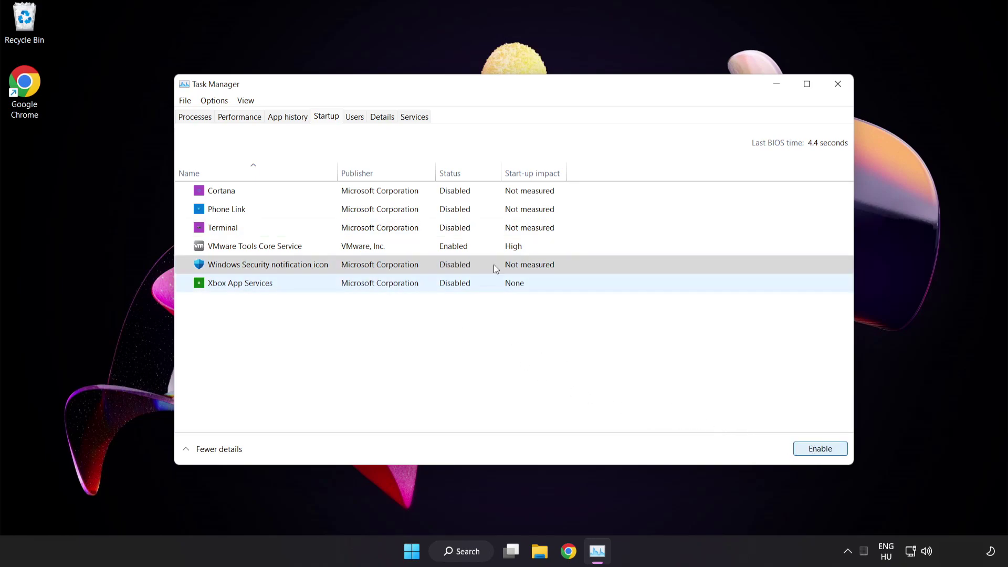
pyautogui.click(838, 88)
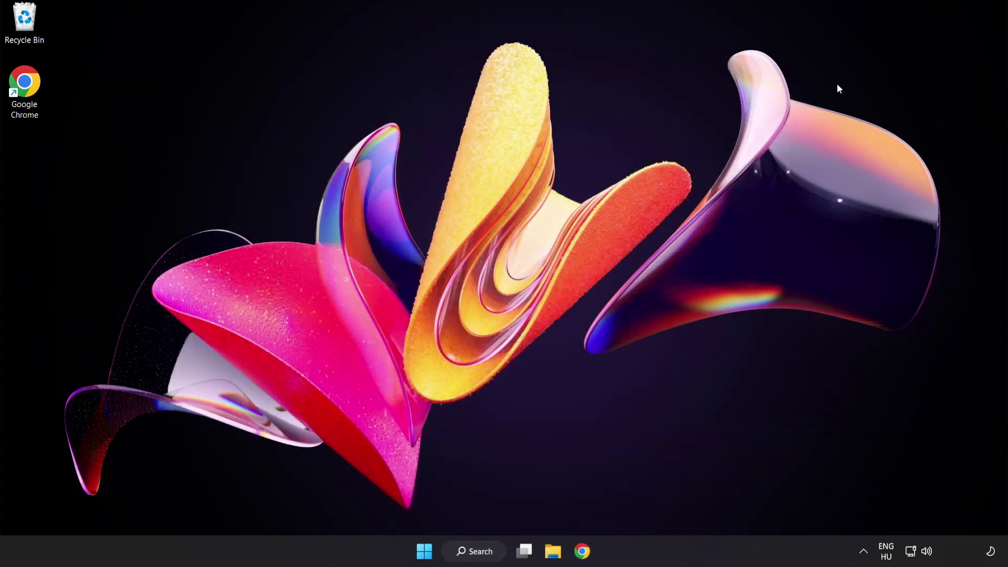
# Switch to Chrome and download the DirectX End-User Runtime Web Installer from the open Microsoft Download Center page.
pyautogui.click(584, 552)
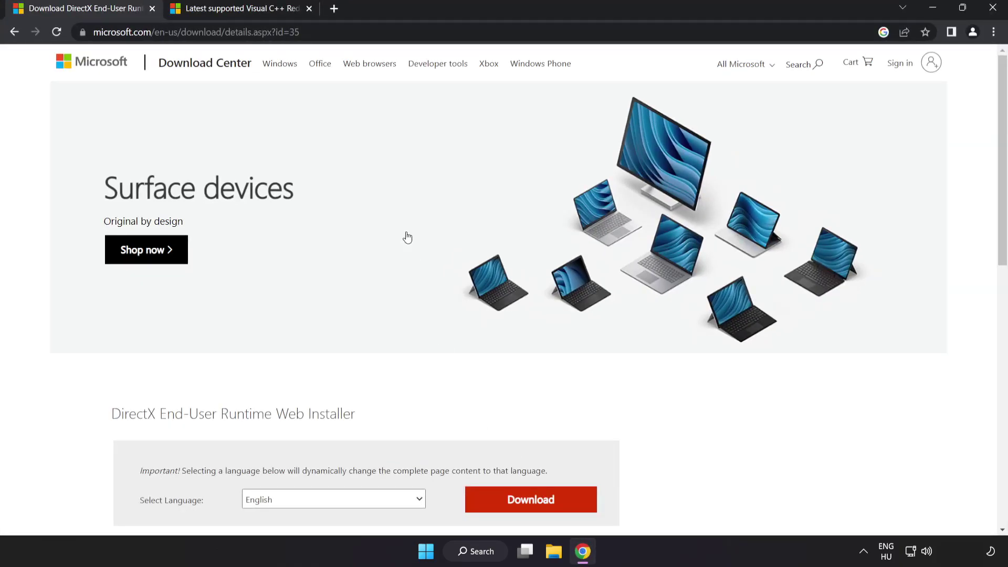
pyautogui.click(330, 35)
pyautogui.click(330, 36)
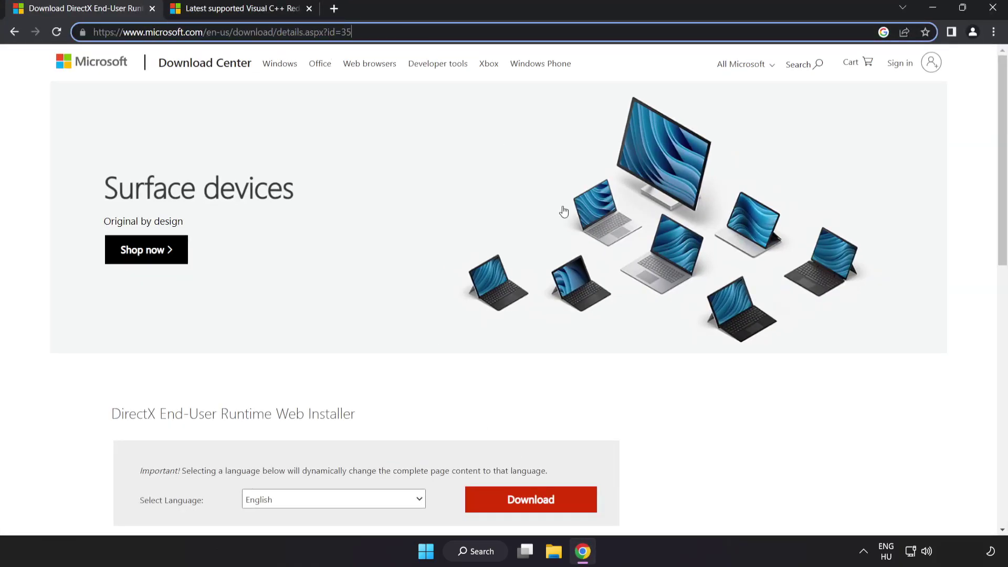
pyautogui.click(707, 429)
pyautogui.scroll(-2, 704, 426)
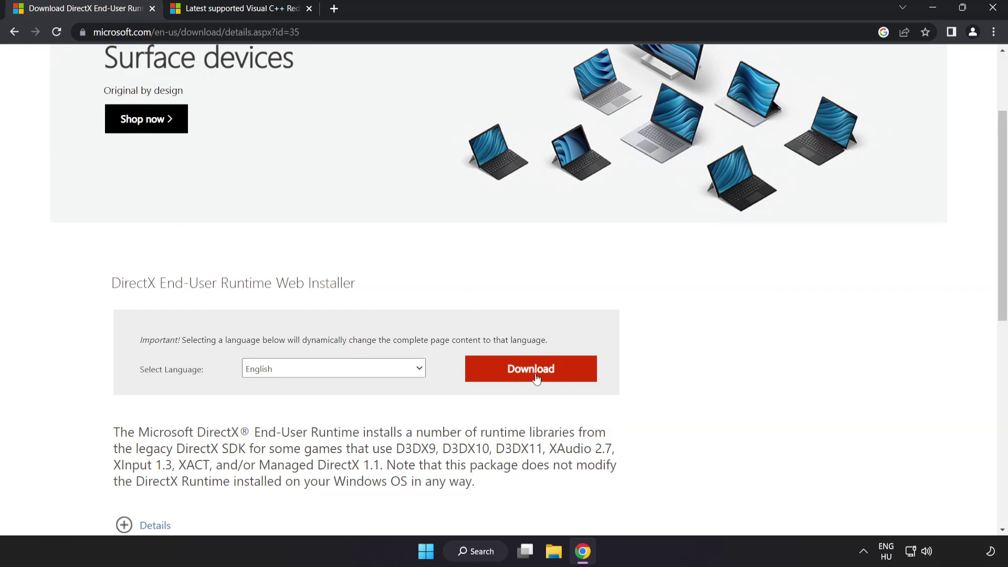
pyautogui.click(543, 379)
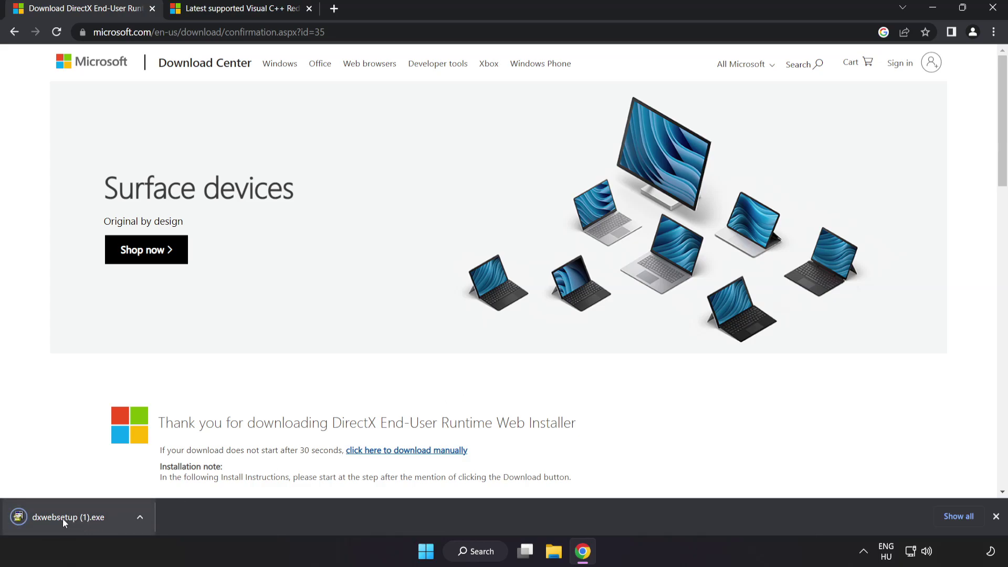
# Run the downloaded DirectX web setup, accept the license agreement, leave out the Bing Bar and finish the wizard.
pyautogui.click(84, 518)
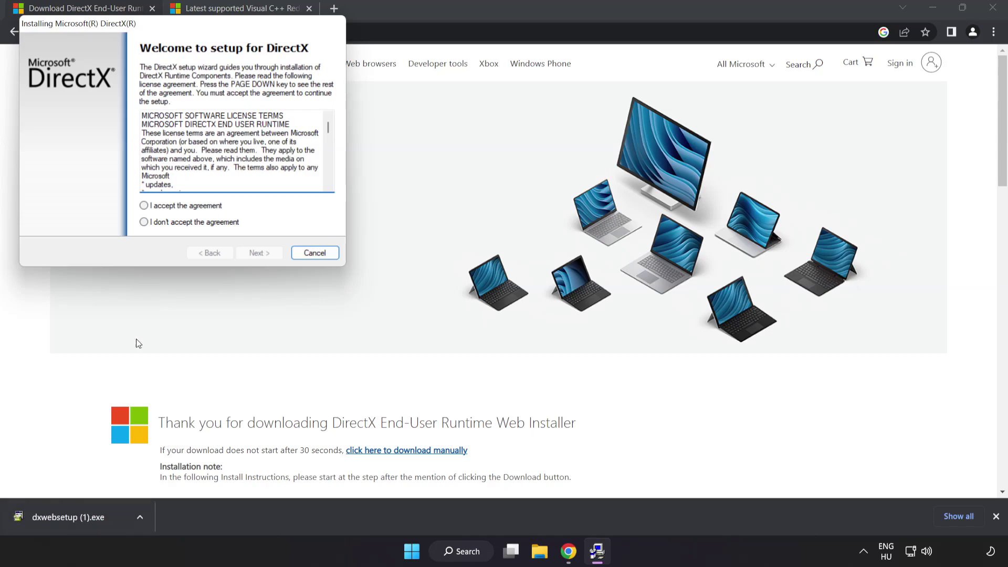
pyautogui.moveTo(151, 24); pyautogui.dragTo(461, 133)
pyautogui.moveTo(636, 240); pyautogui.dragTo(643, 296)
pyautogui.click(471, 315)
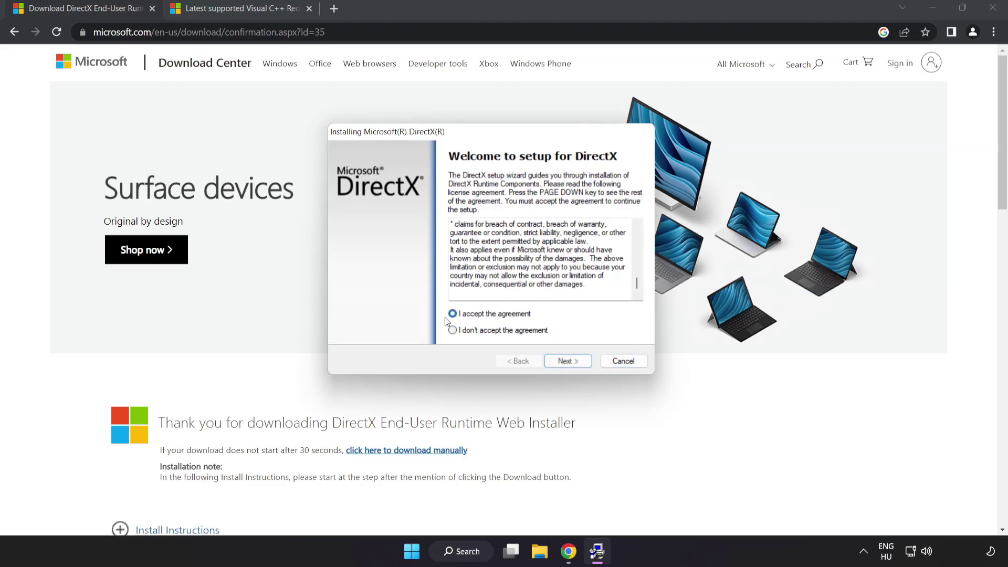
pyautogui.click(568, 362)
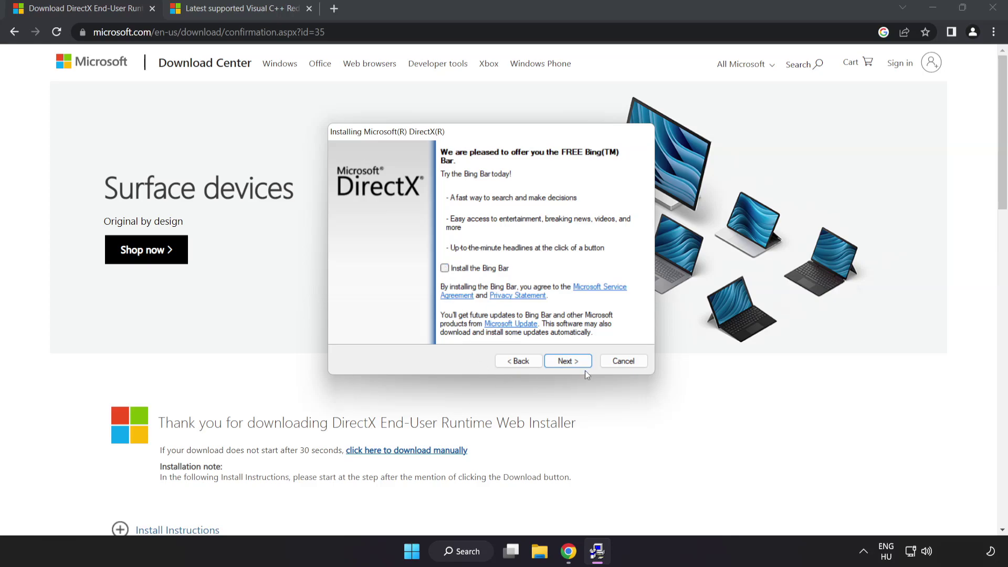
pyautogui.click(571, 362)
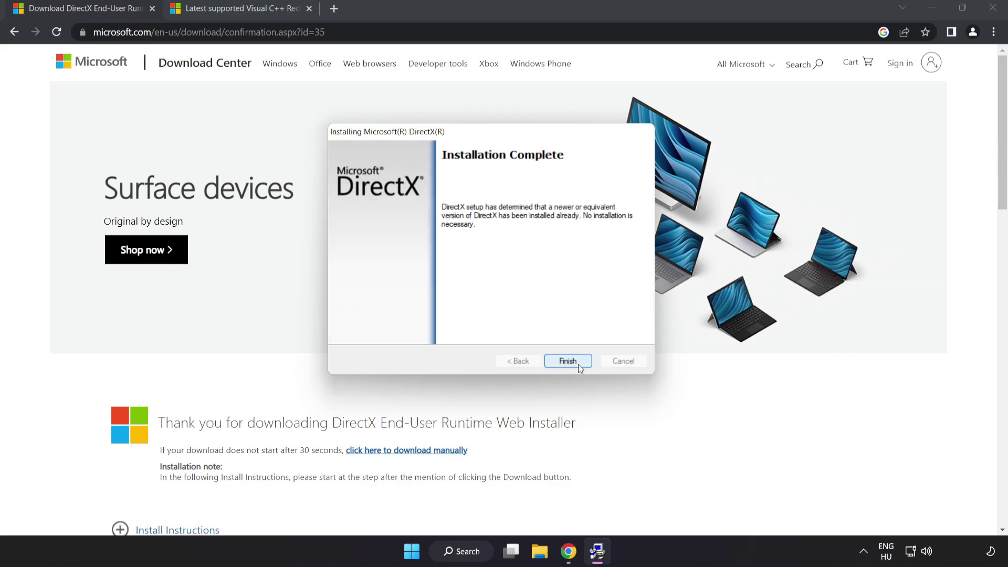
pyautogui.click(568, 362)
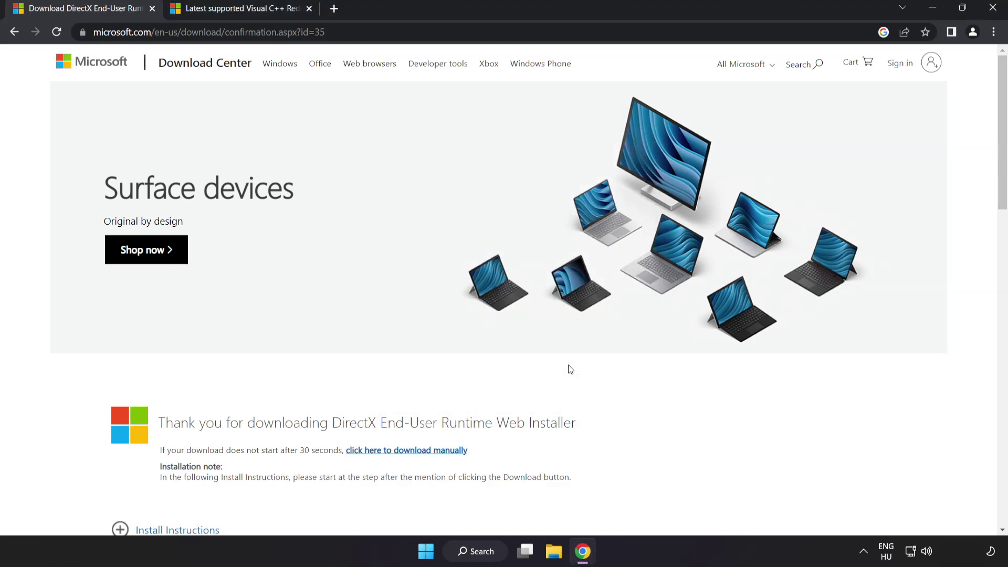
# Close the DirectX page and download the ARM64, X86 and X64 Visual C++ Redistributable installers for Visual Studio 2015, 2017, 2019, and 2022.
pyautogui.click(152, 8)
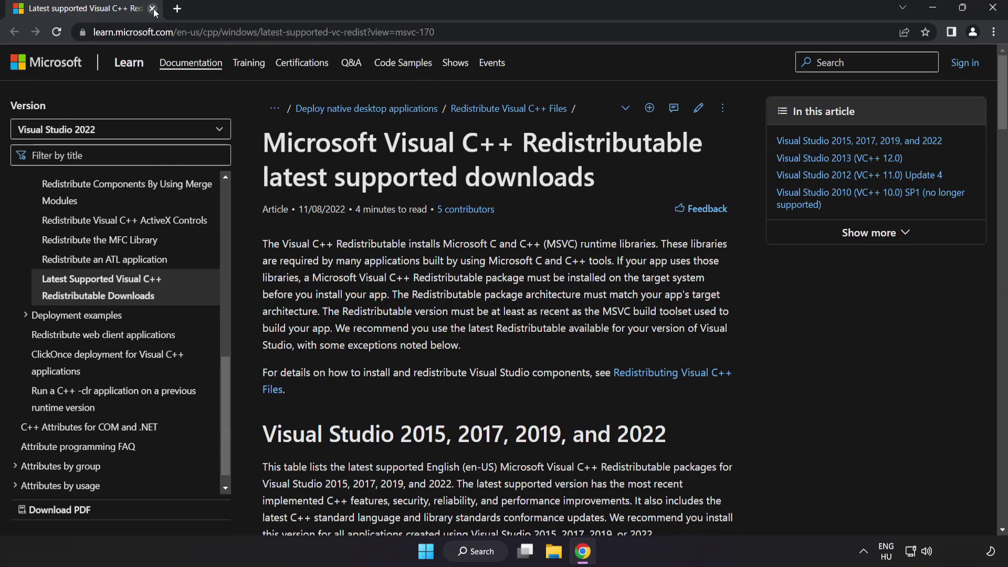
pyautogui.click(457, 32)
pyautogui.press('End')
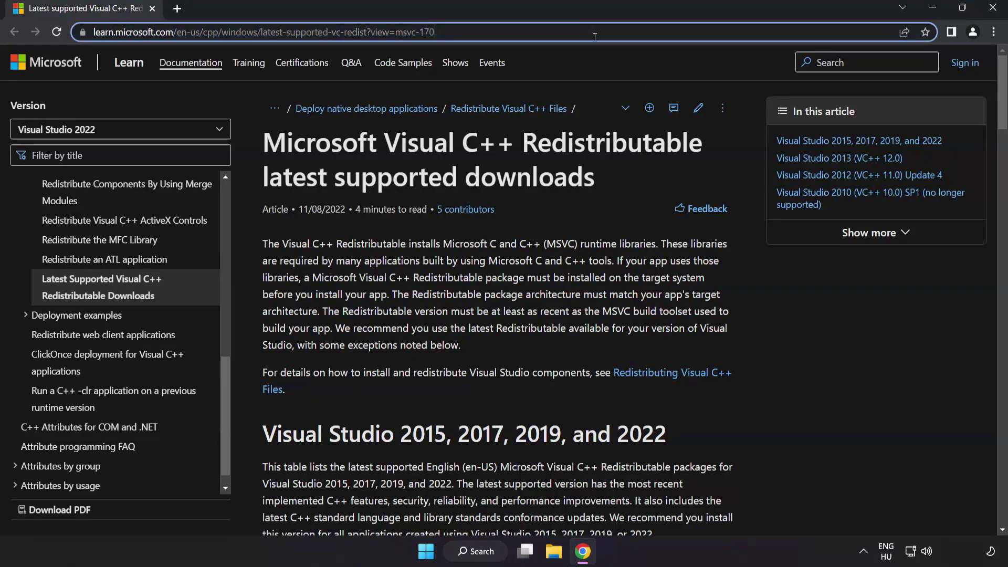
pyautogui.click(506, 155)
pyautogui.moveTo(993, 100); pyautogui.dragTo(995, 147)
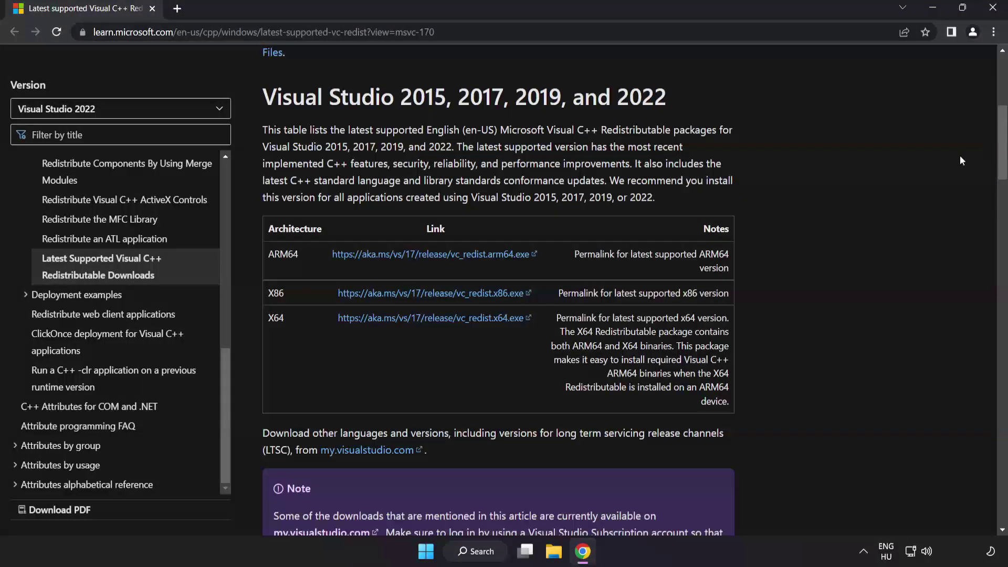
pyautogui.click(417, 257)
pyautogui.click(427, 303)
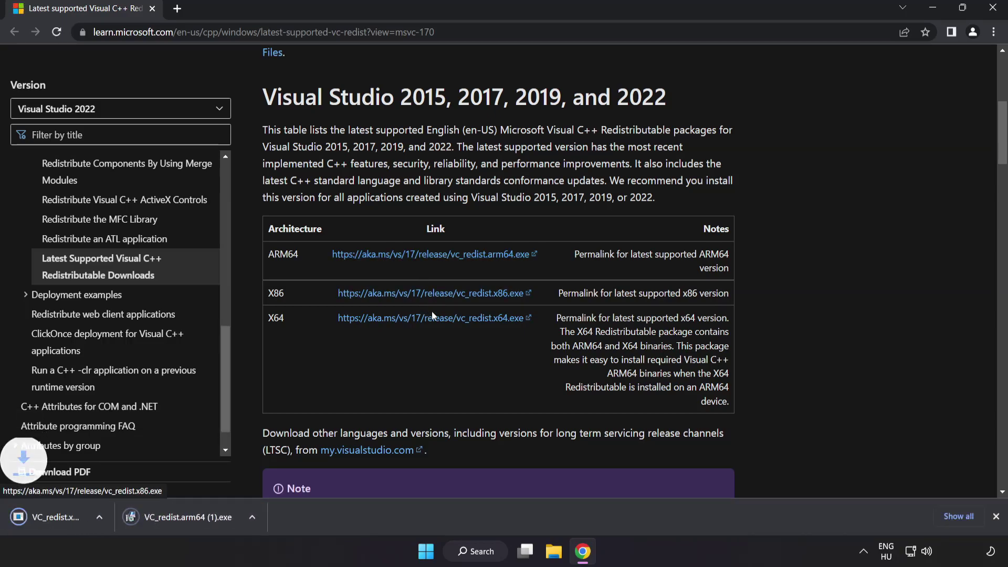
pyautogui.click(433, 321)
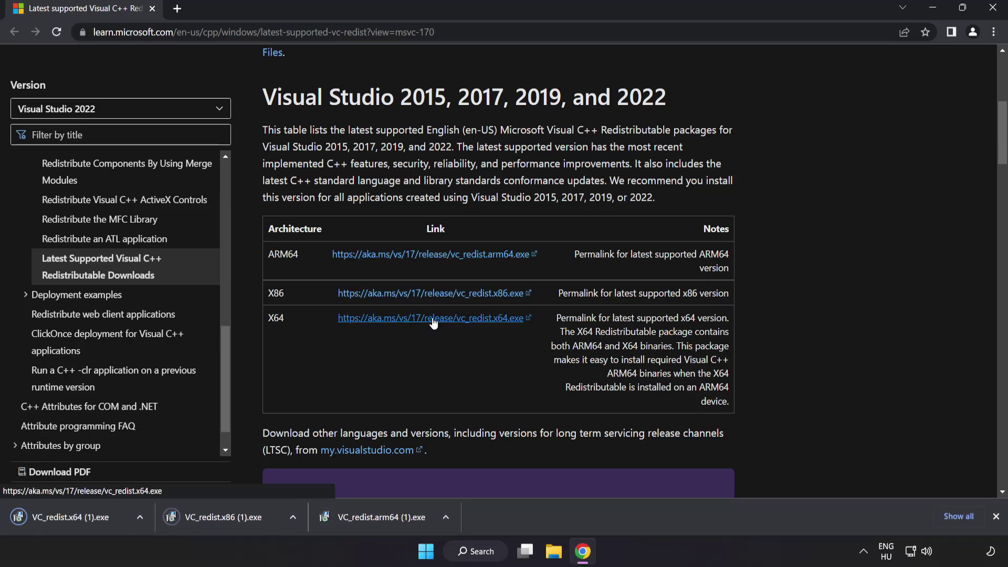
# Try to install the ARM64 Visual C++ 2022 Redistributable with the license terms accepted, and close its setup.
pyautogui.click(379, 518)
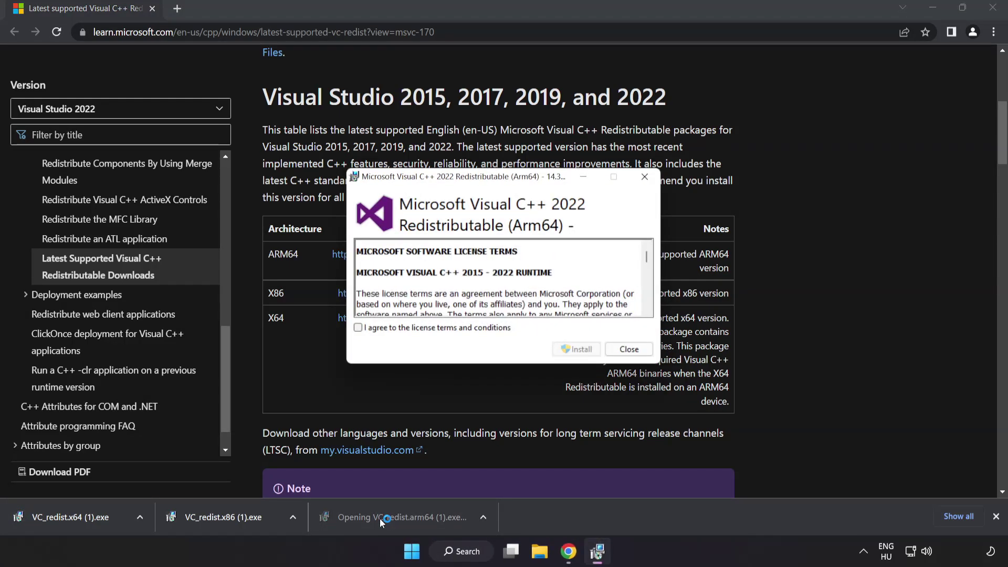
pyautogui.moveTo(647, 257); pyautogui.dragTo(647, 307)
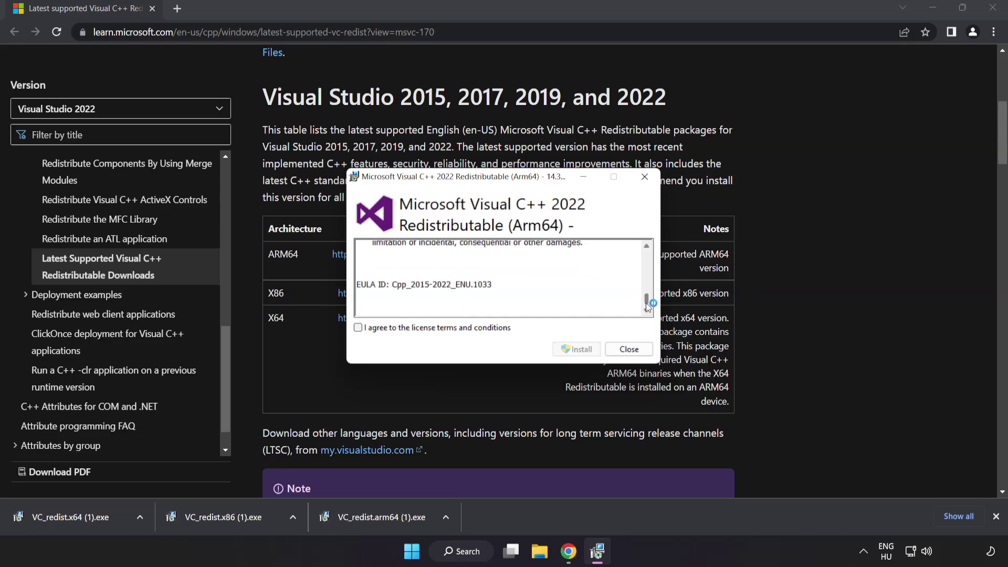
pyautogui.click(359, 327)
pyautogui.click(575, 350)
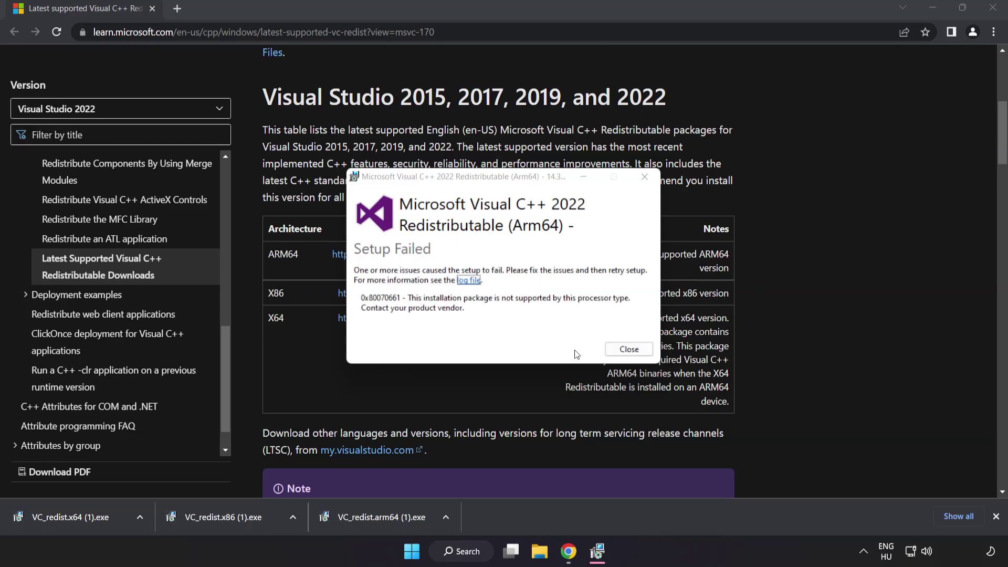
pyautogui.click(630, 350)
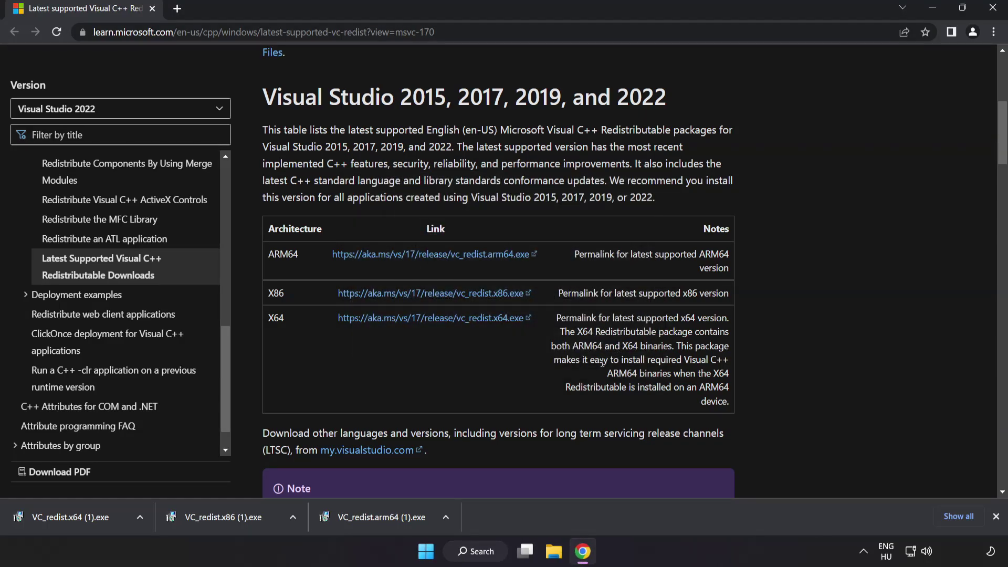
# Launch the downloaded X86 Visual C++ Redistributable installer.
pyautogui.click(227, 518)
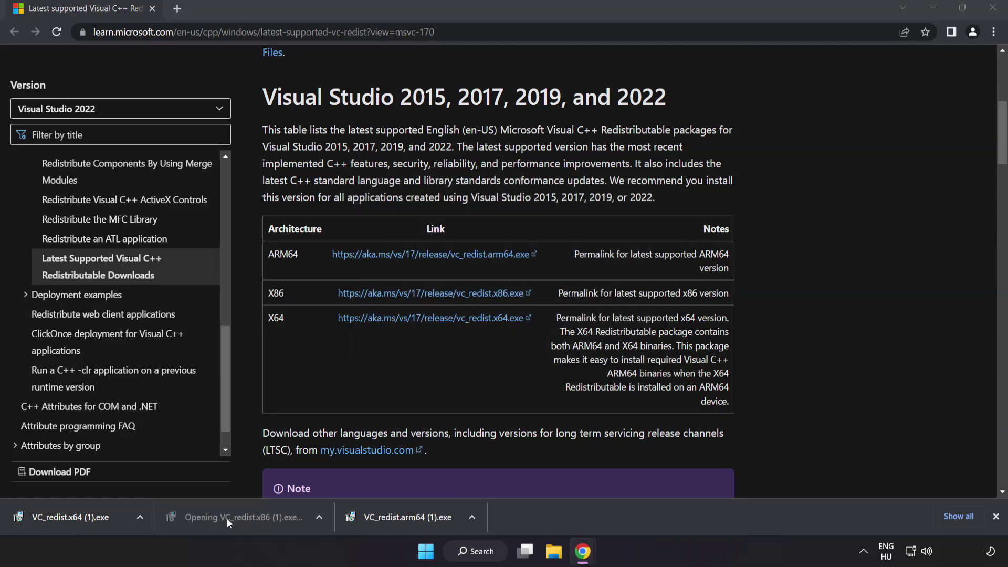